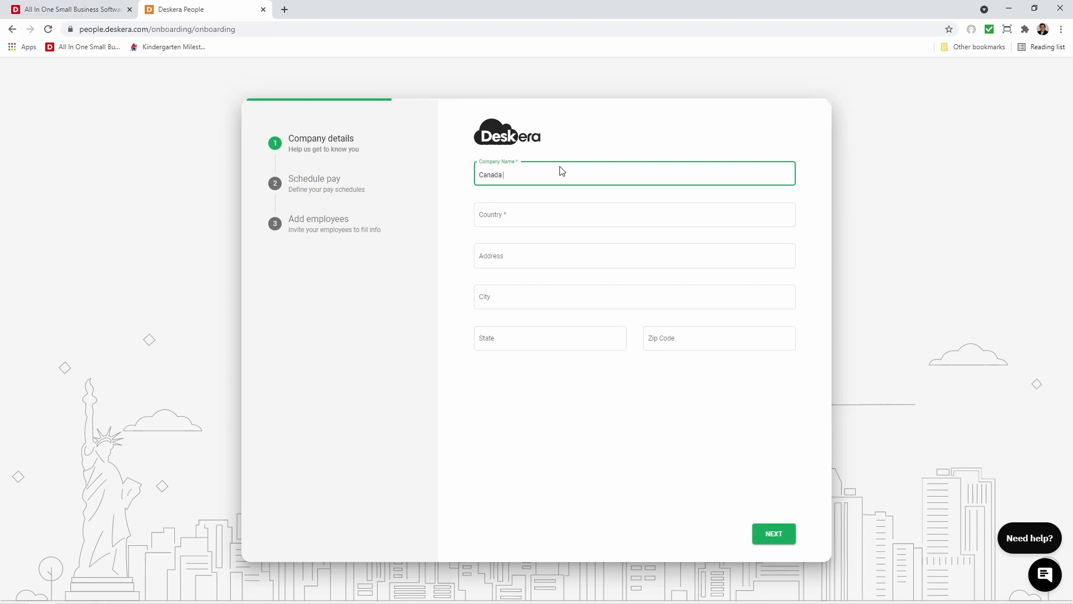
Set the company's country to Canada and enter its street address in the onboarding form.
click(518, 218)
text(cana)
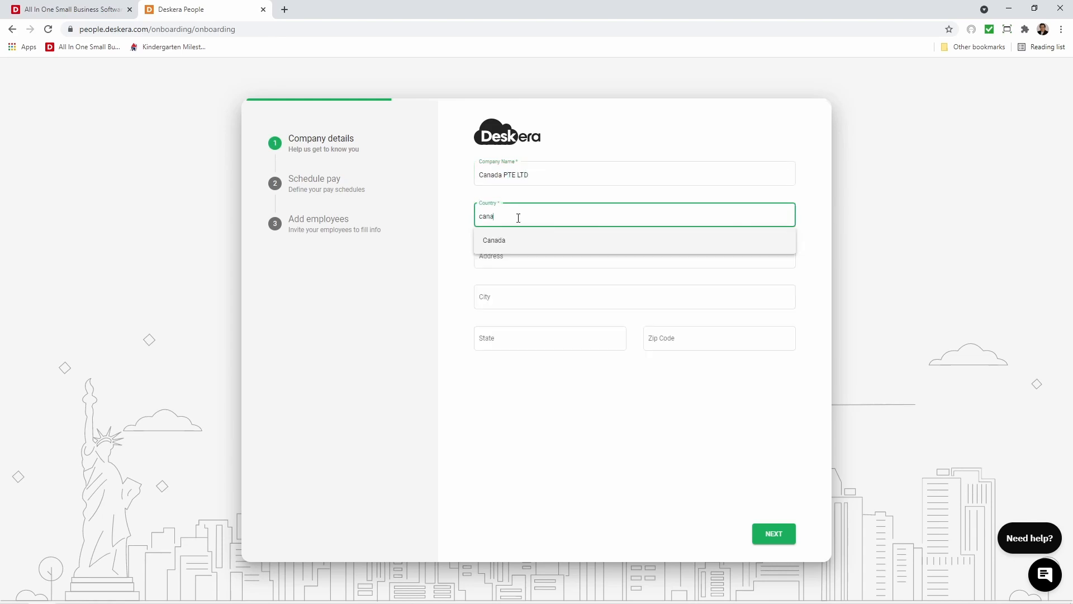
click(512, 240)
click(492, 254)
Set the city to Edmonton and the province to Alberta, enter the zip code, and submit the company details.
click(520, 300)
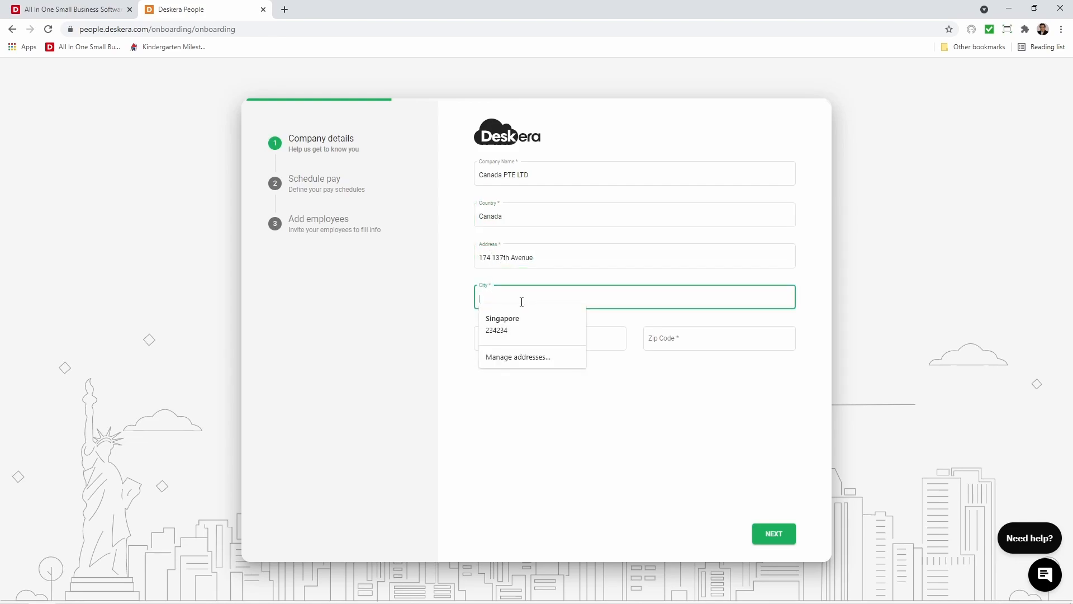
text(Edmonton)
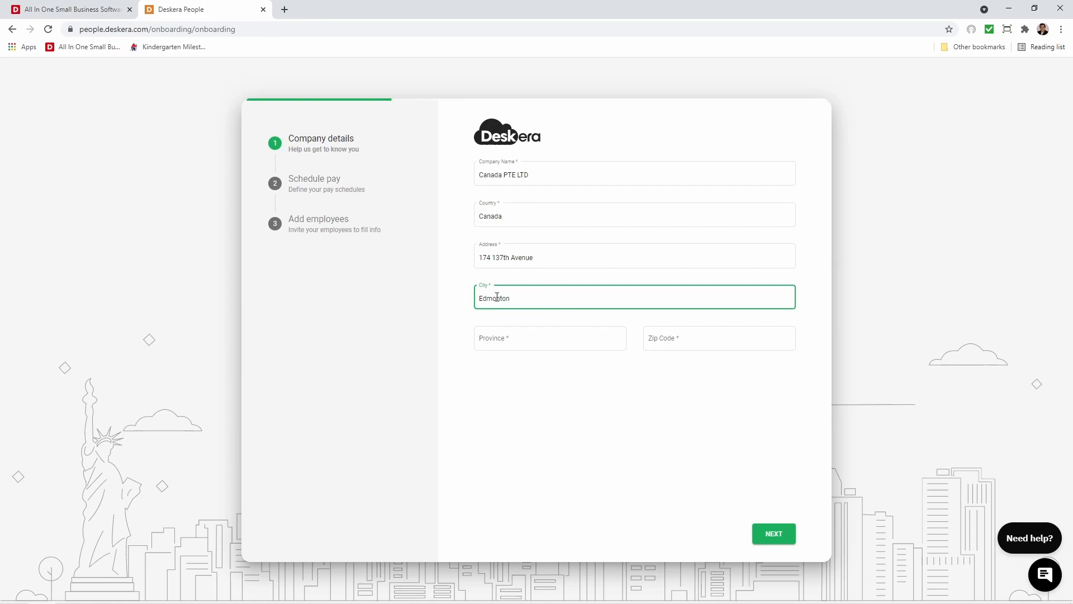
click(490, 337)
text(A)
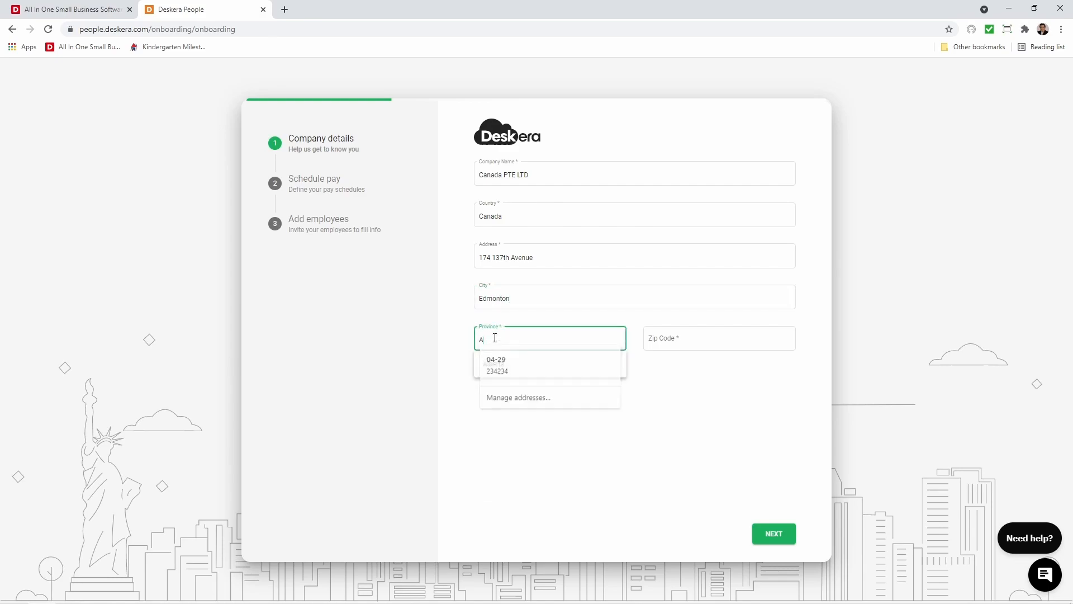
text(lbe)
click(521, 365)
click(702, 338)
text(T5B 3V4)
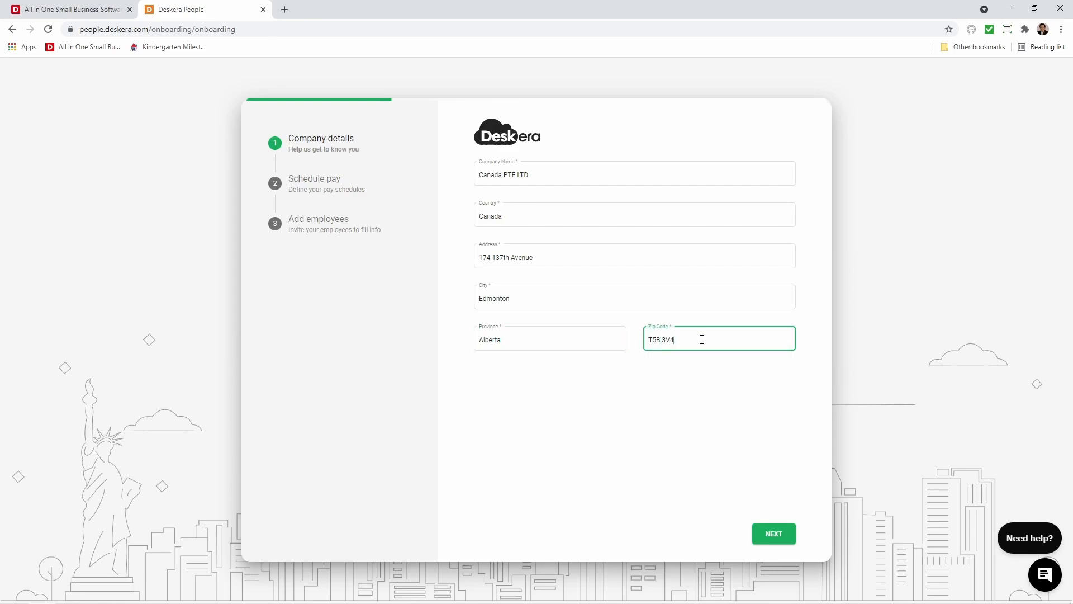
click(785, 534)
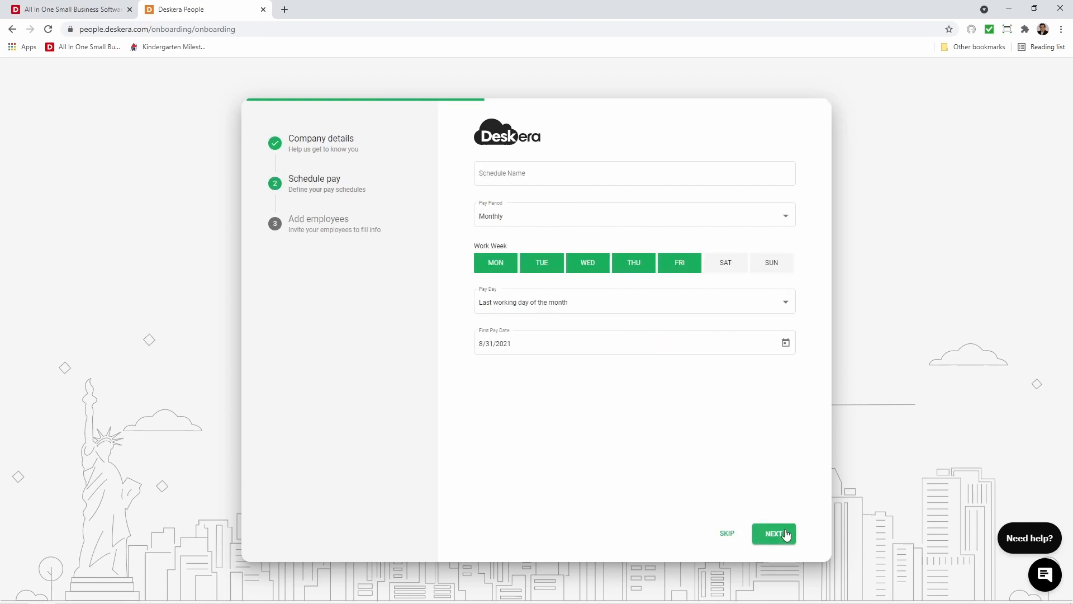
Name the pay schedule "monthly" and choose Monthly as its pay period.
click(510, 173)
text(monthly)
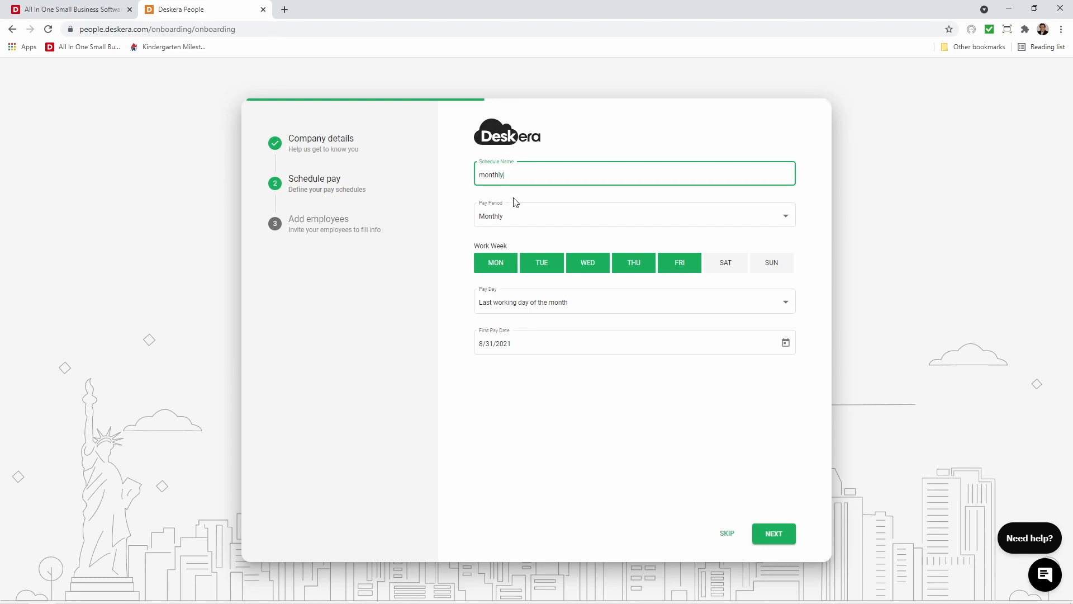
click(527, 218)
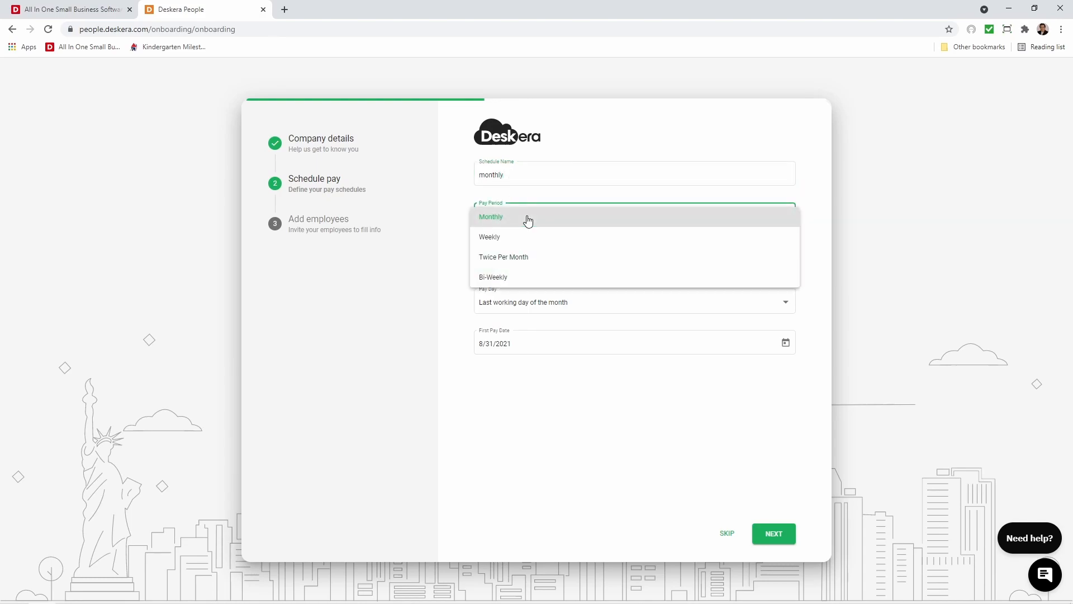
click(508, 221)
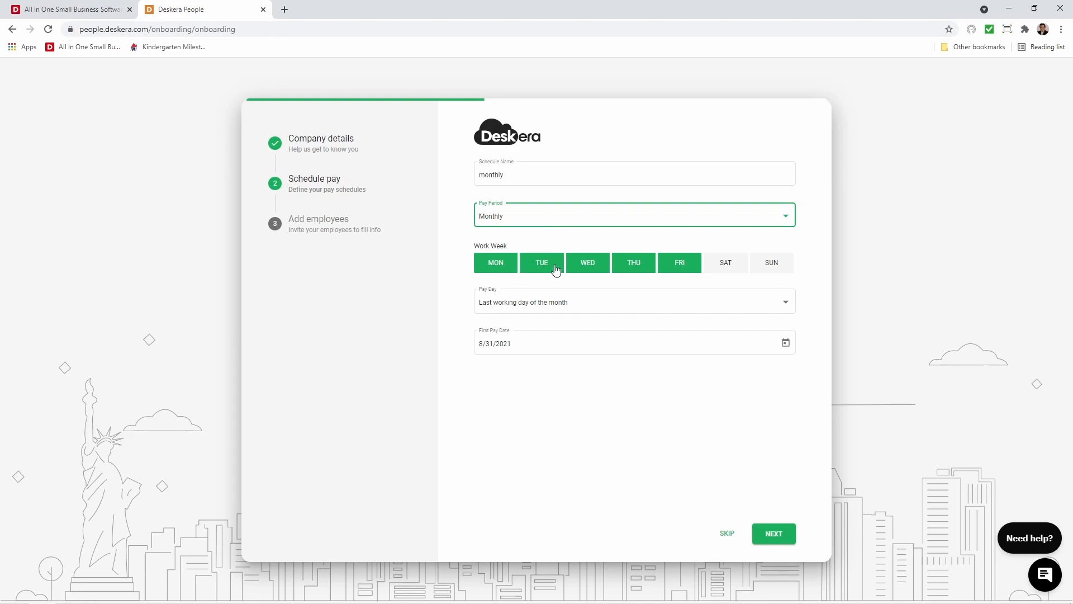
click(720, 267)
click(781, 272)
click(729, 266)
Keep the last working day of the month as pay day, set the first pay date to 8/31/2021, and submit the schedule.
click(725, 299)
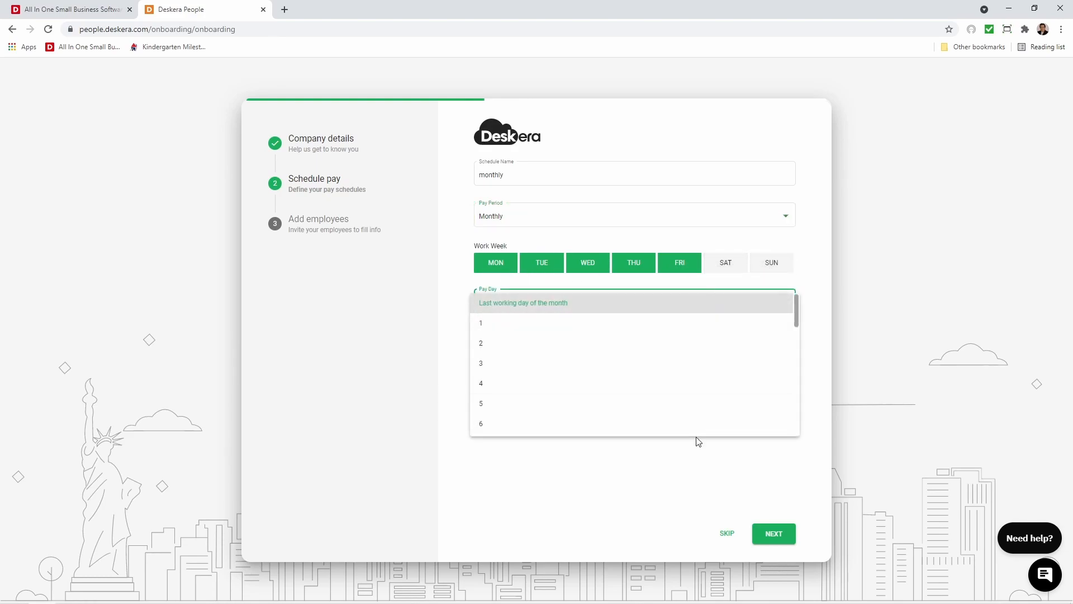
click(442, 301)
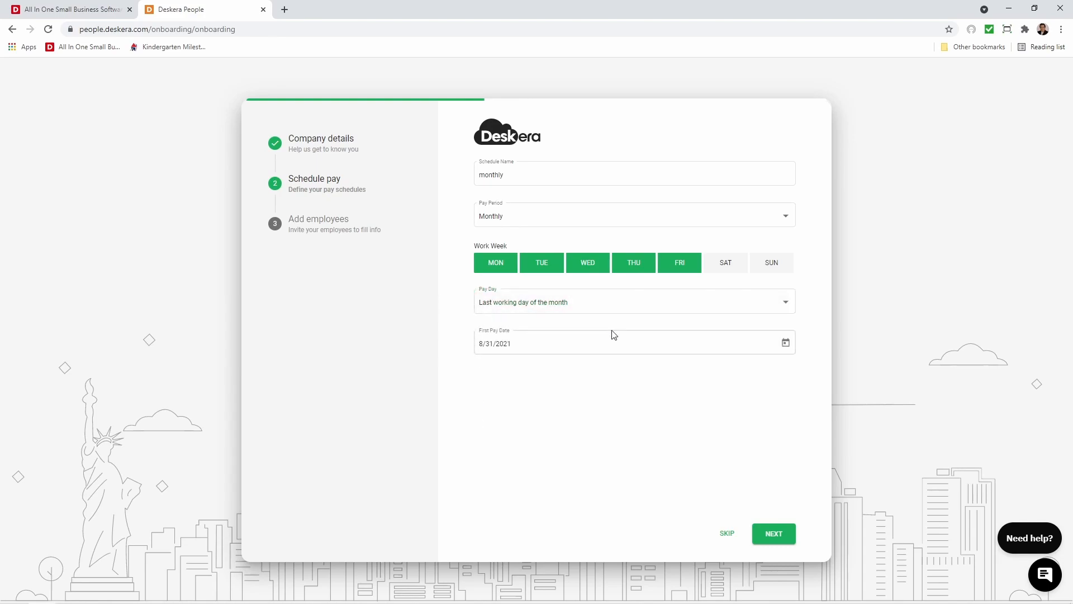
click(786, 342)
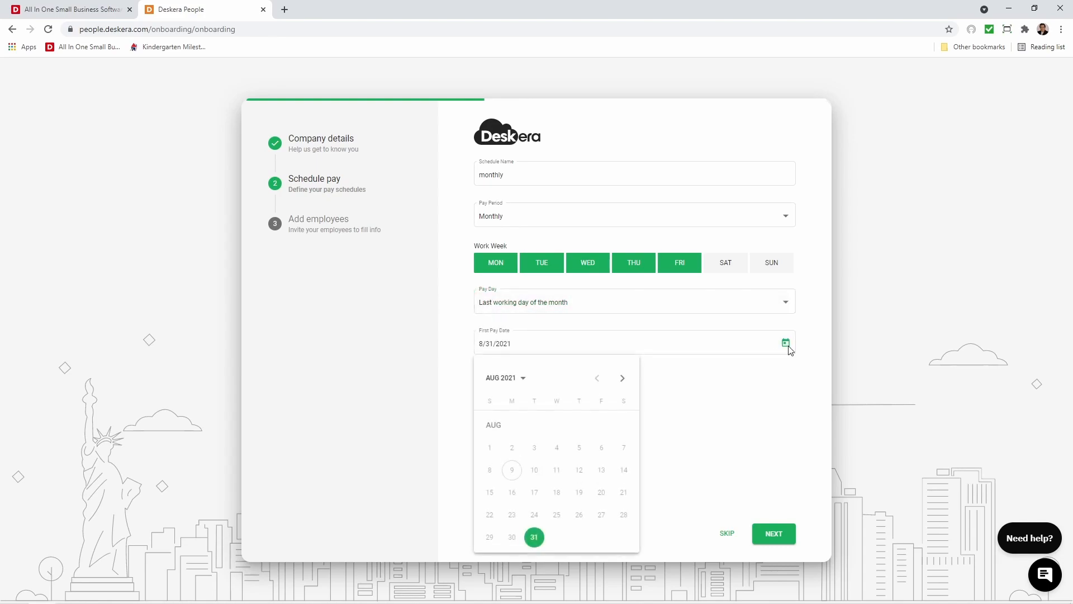
click(534, 537)
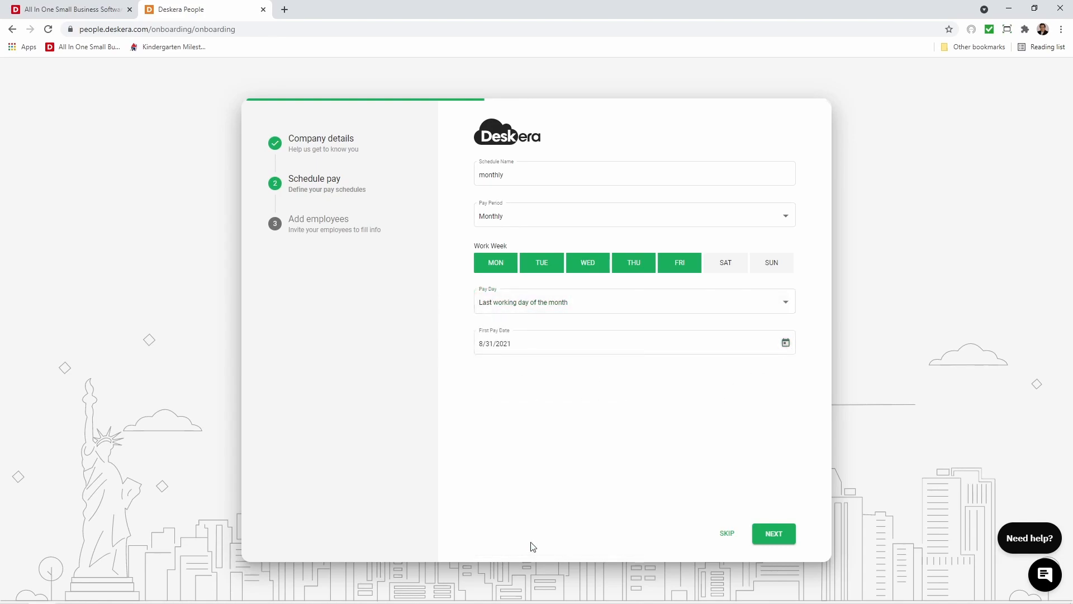
click(773, 533)
Enter the employee's first name, last name and email address in the employee invitation form.
click(553, 242)
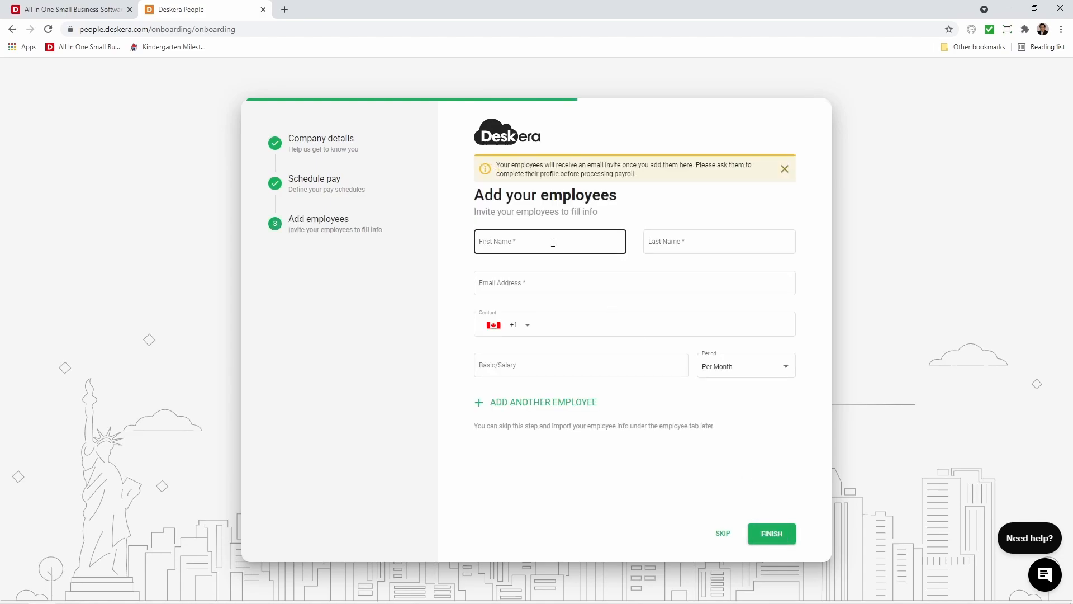
key(Tab)
click(480, 286)
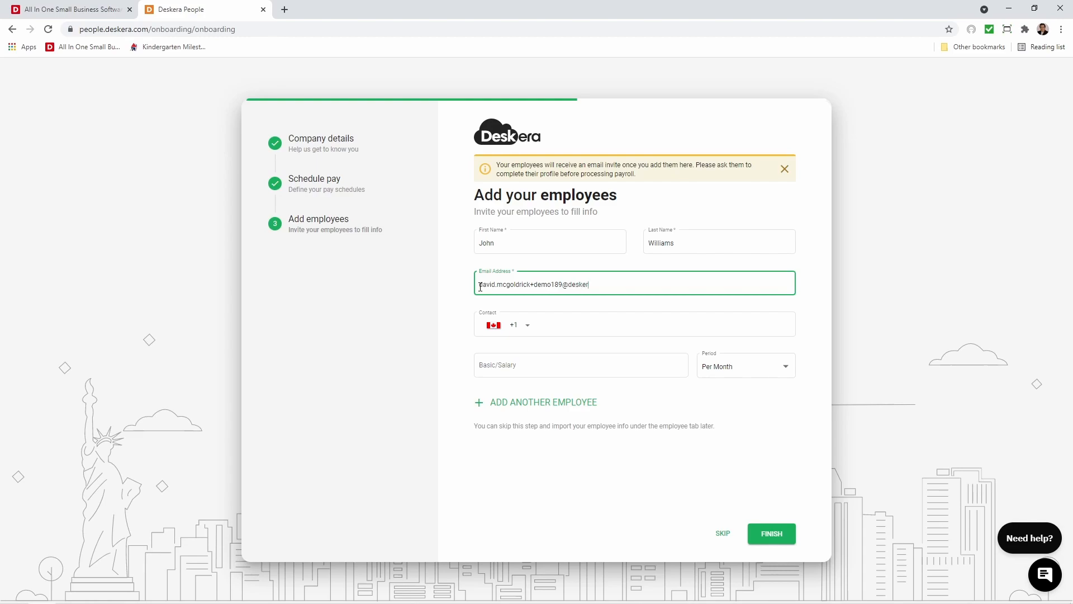
Set the employee's basic salary to 5,000 per month and finish the onboarding.
click(536, 367)
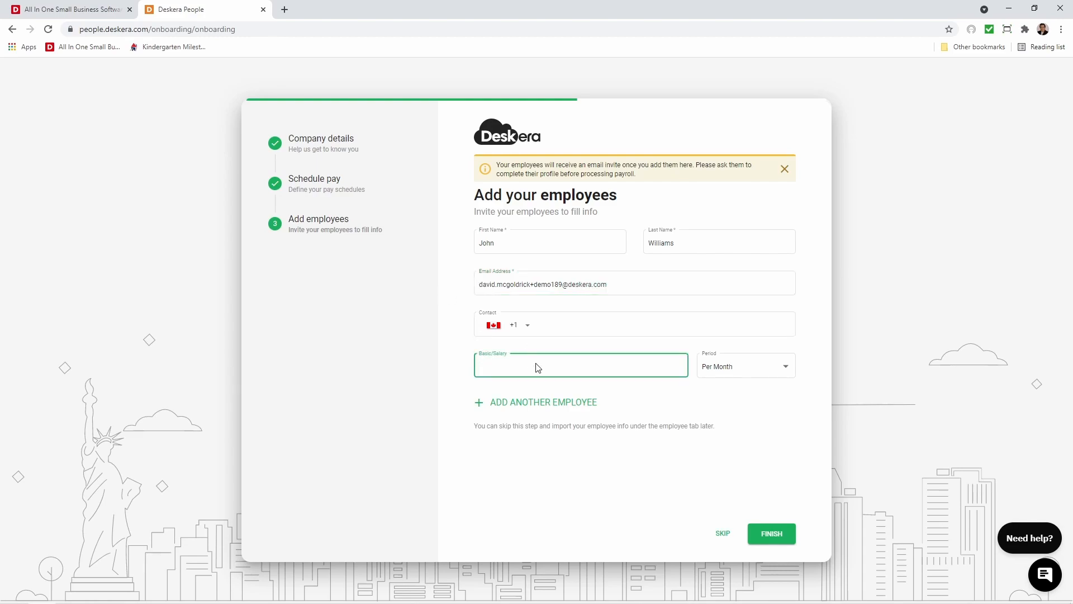
text(5000)
click(720, 367)
click(722, 368)
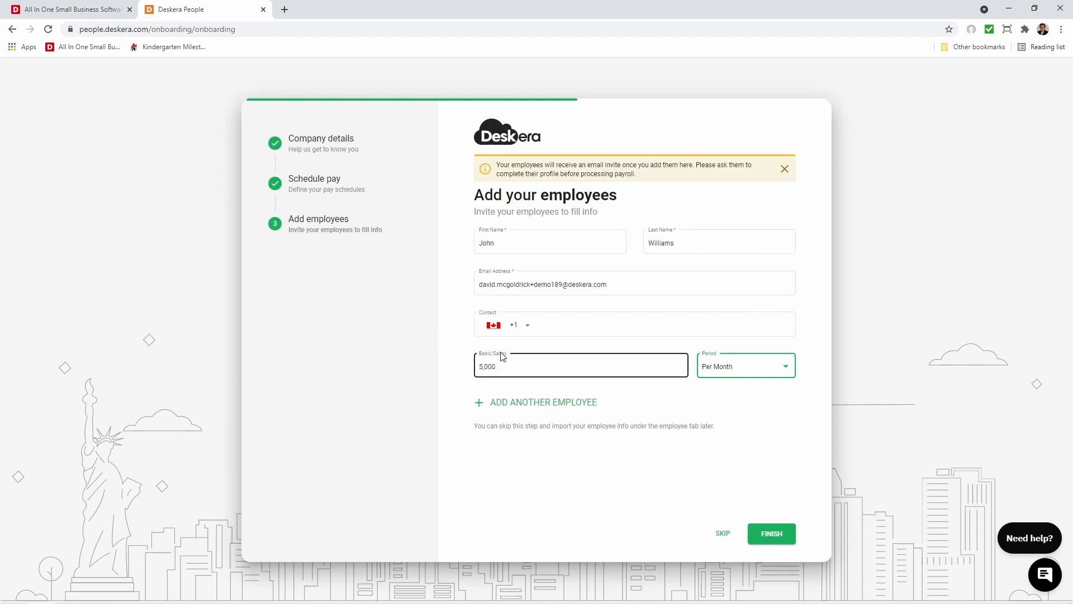
click(771, 536)
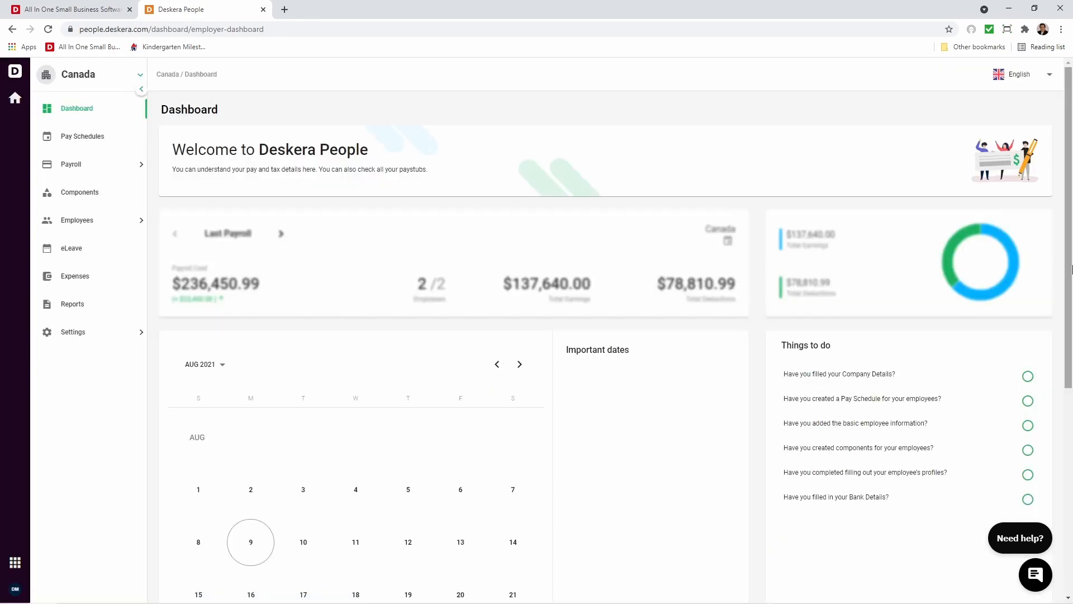
Open the company settings and enter Canada PTE LTD as the legal entity name.
click(102, 331)
click(101, 363)
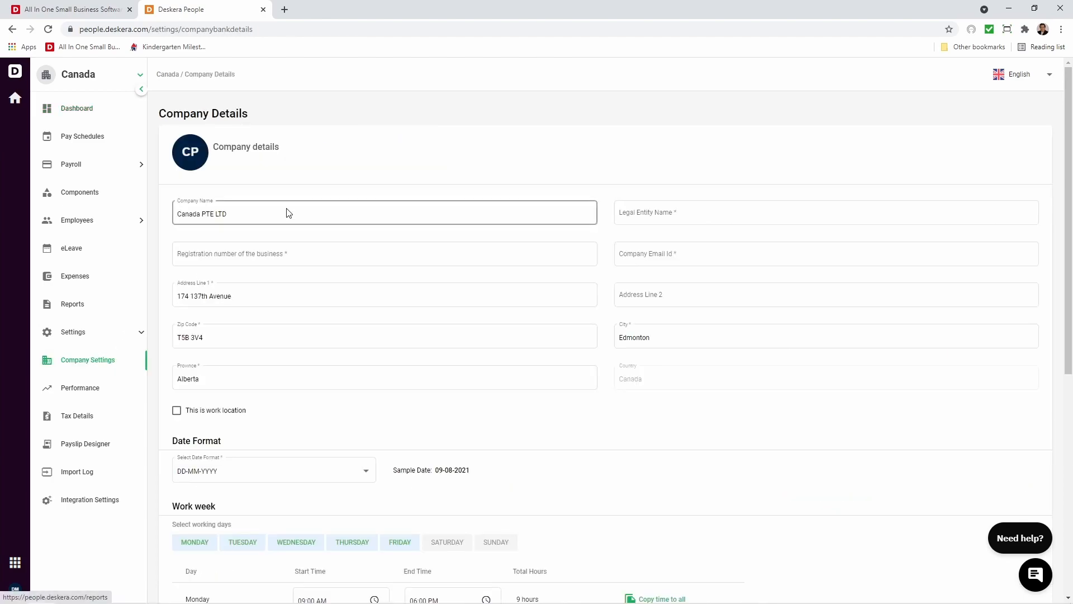
click(678, 214)
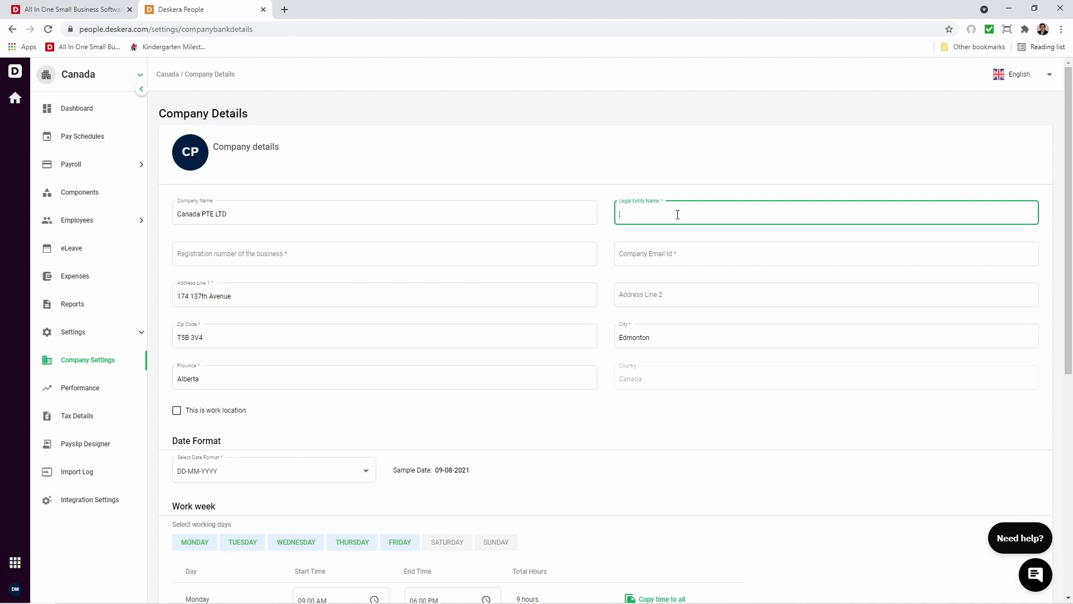
text(Canada PTE LTD)
Enter the business registration number and the company's email address in the company details.
click(384, 254)
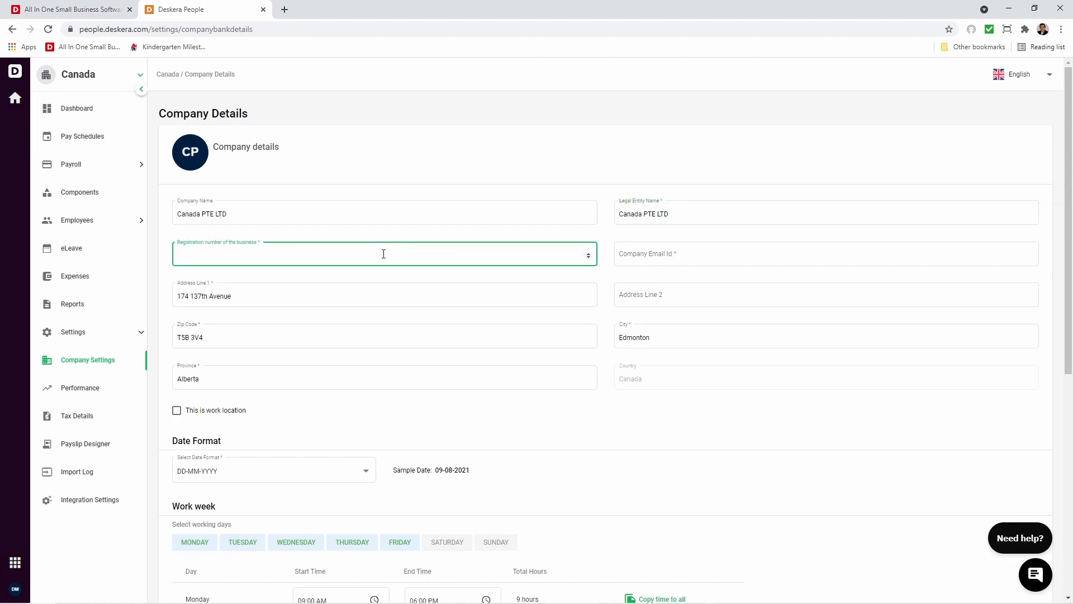
text(123456789)
click(657, 254)
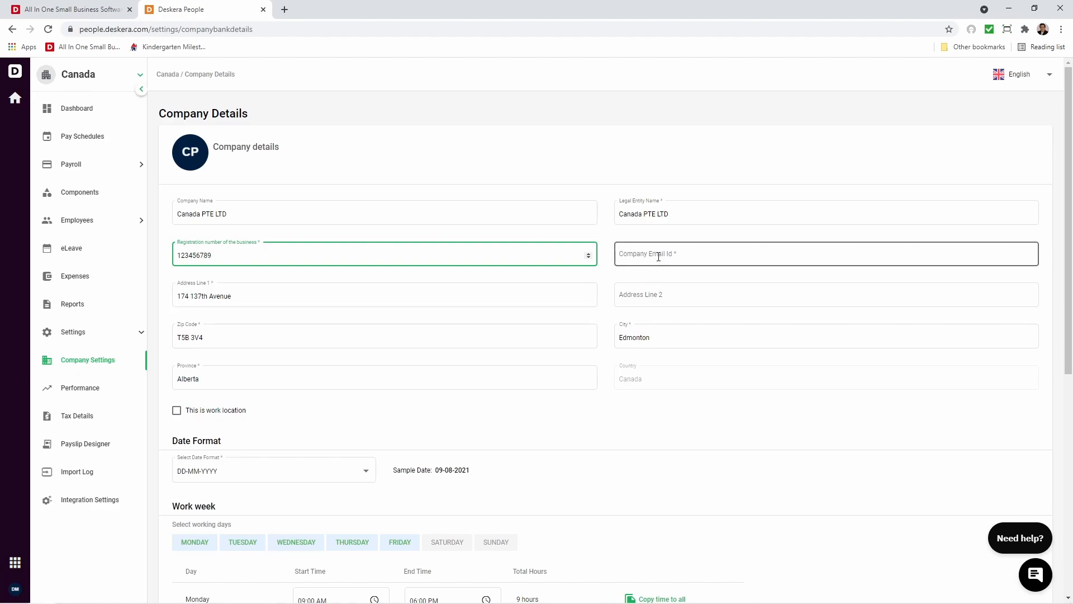
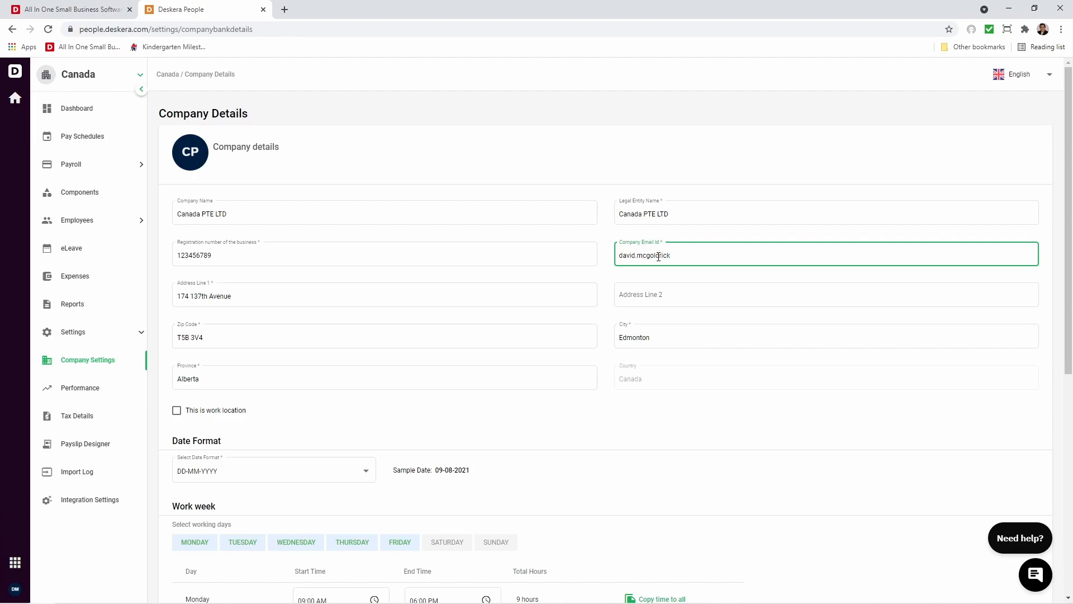
Mark the company address as a work location, save the company details, and reopen them for review.
click(176, 411)
scroll(190, 419, down, 7)
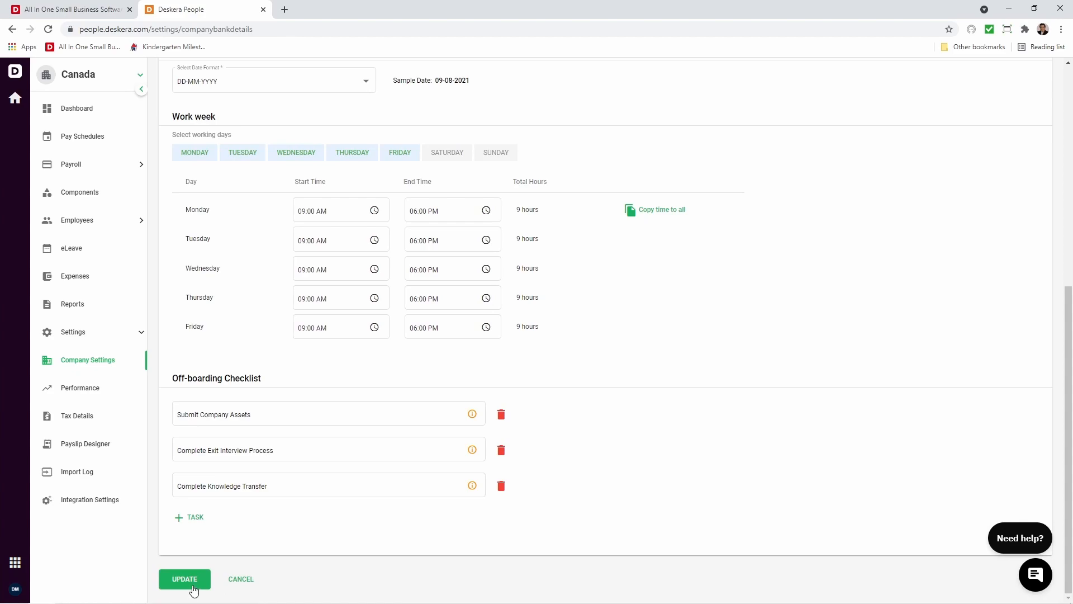
click(193, 583)
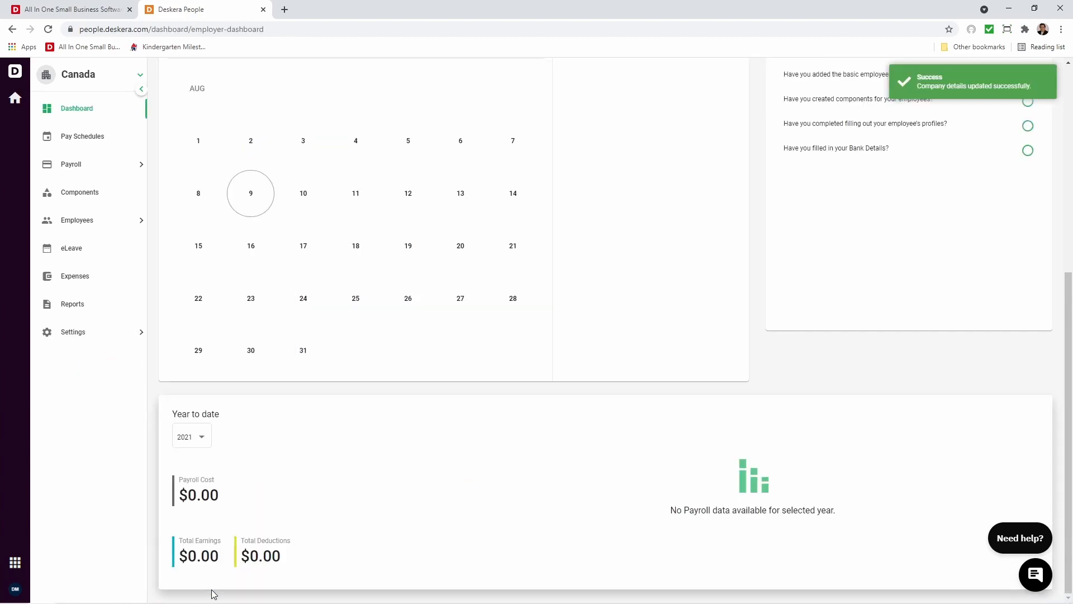
click(77, 333)
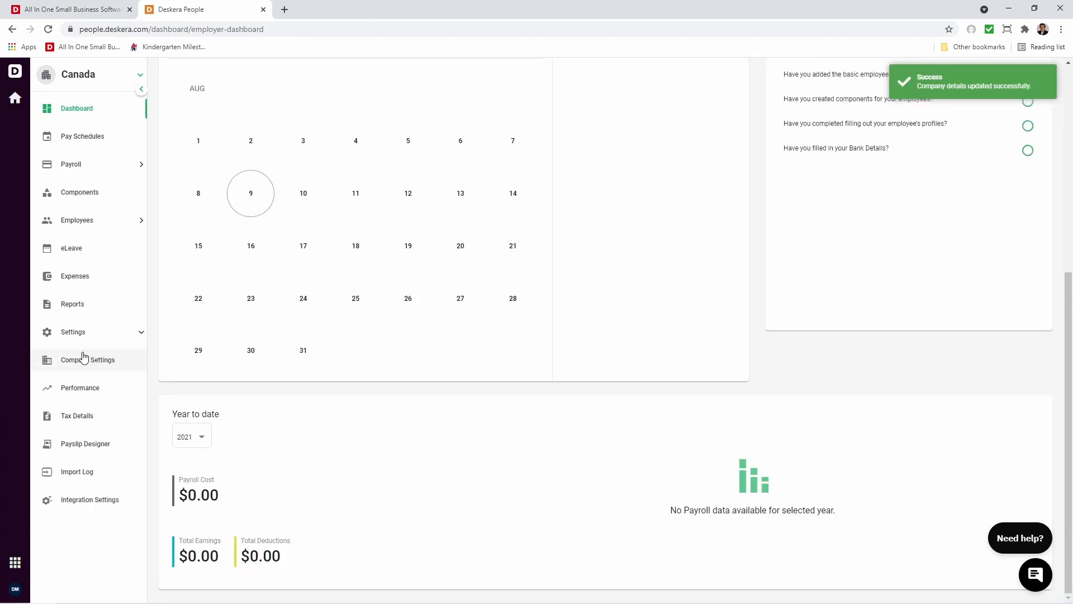
click(84, 362)
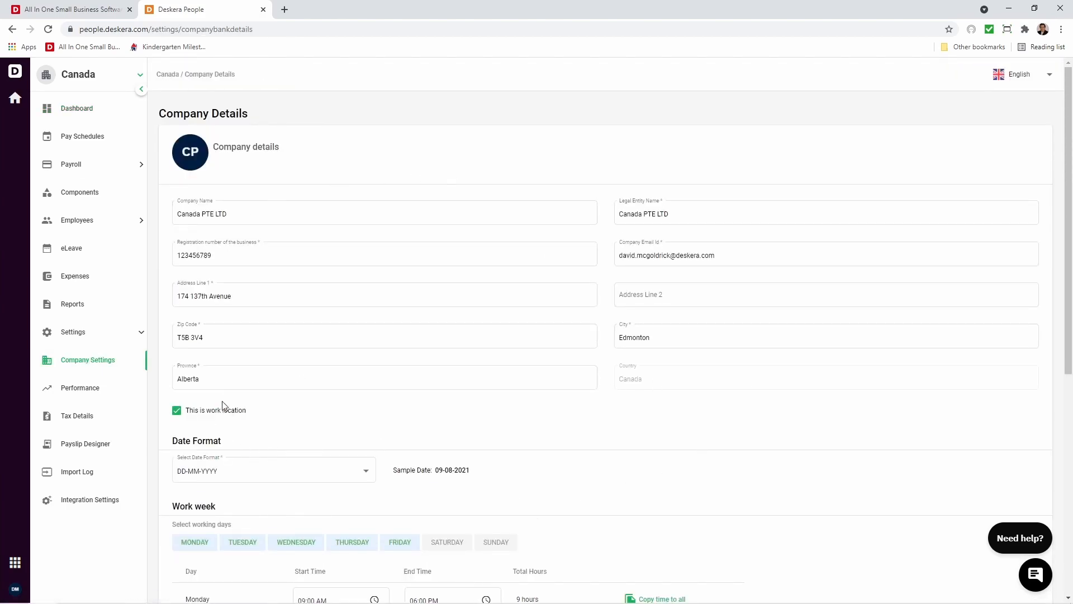
Open the tax details settings and enter both parts of the CRA payroll number.
click(106, 421)
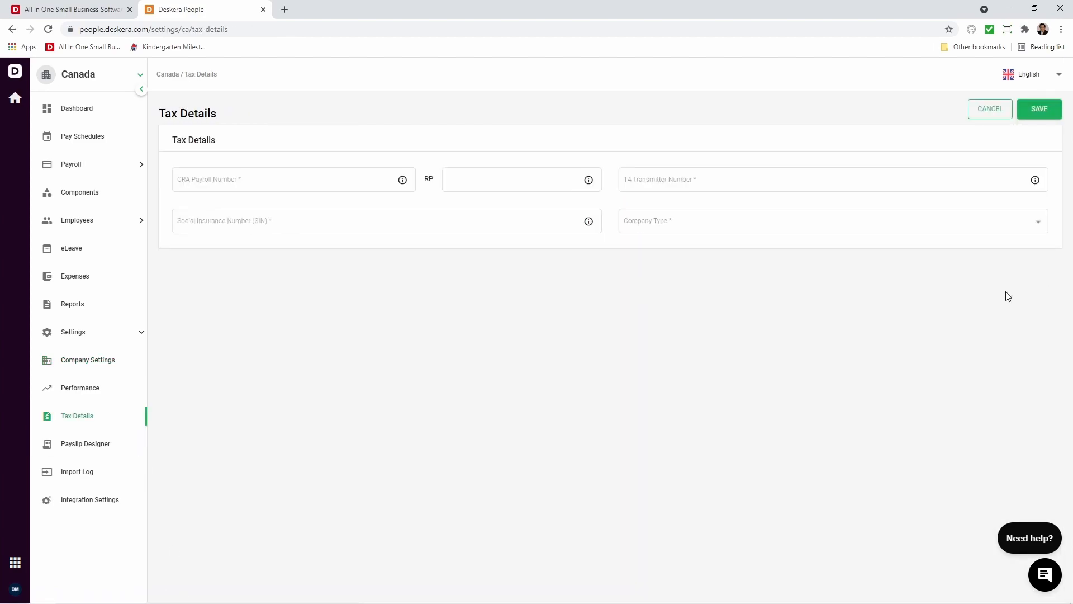
click(282, 182)
text(123456789)
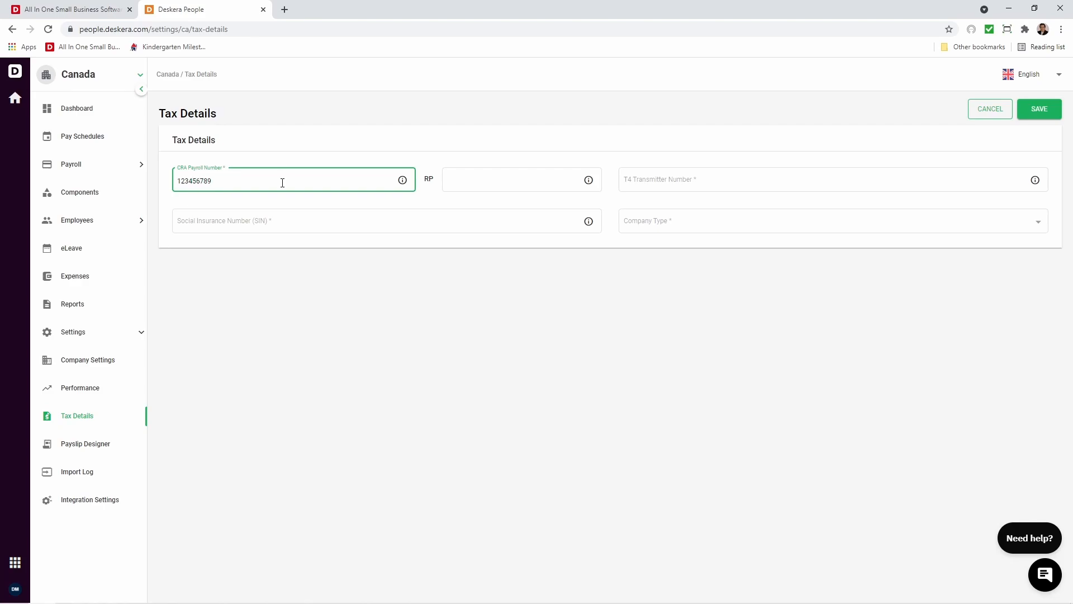
click(460, 180)
text(123)
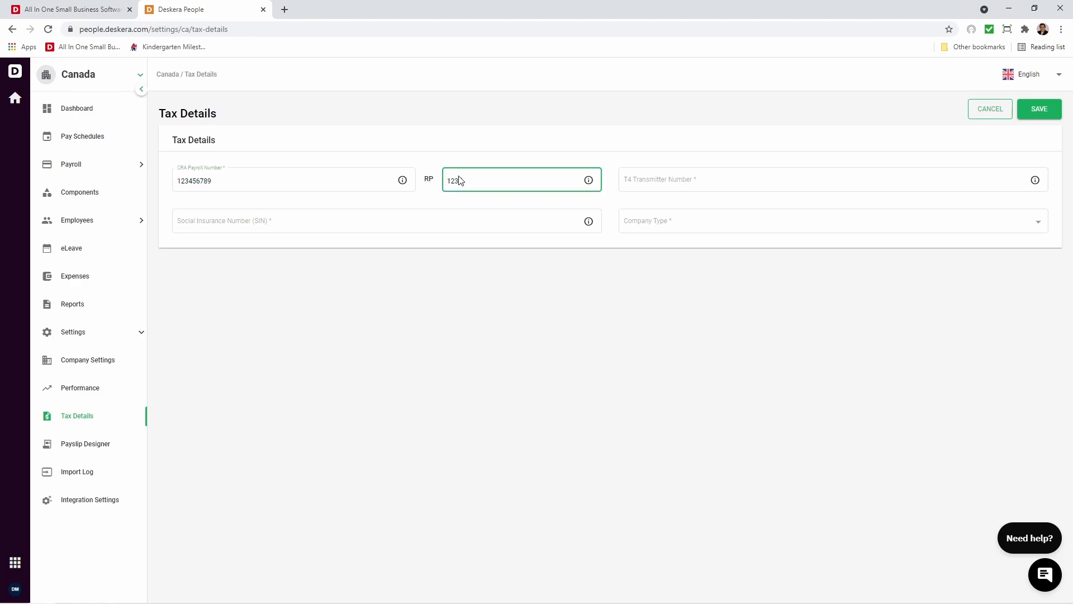
text(4)
Enter the T4 transmitter number and the Social Insurance Number in the tax details.
click(691, 179)
text(12345)
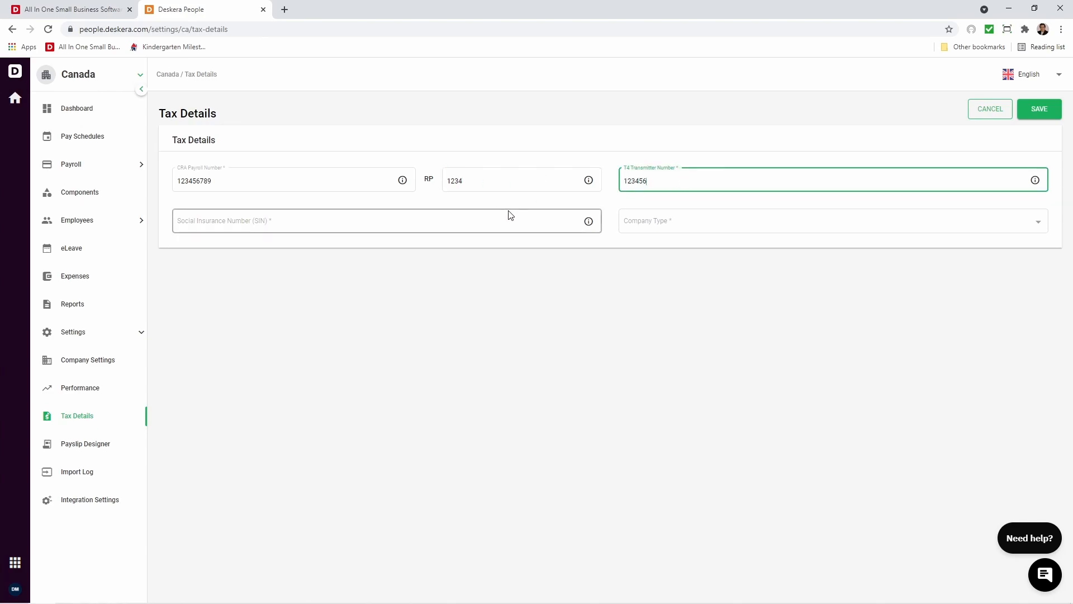
click(451, 219)
text(987-65-4321)
Set the company type to Small business corporation and save the tax details.
click(747, 230)
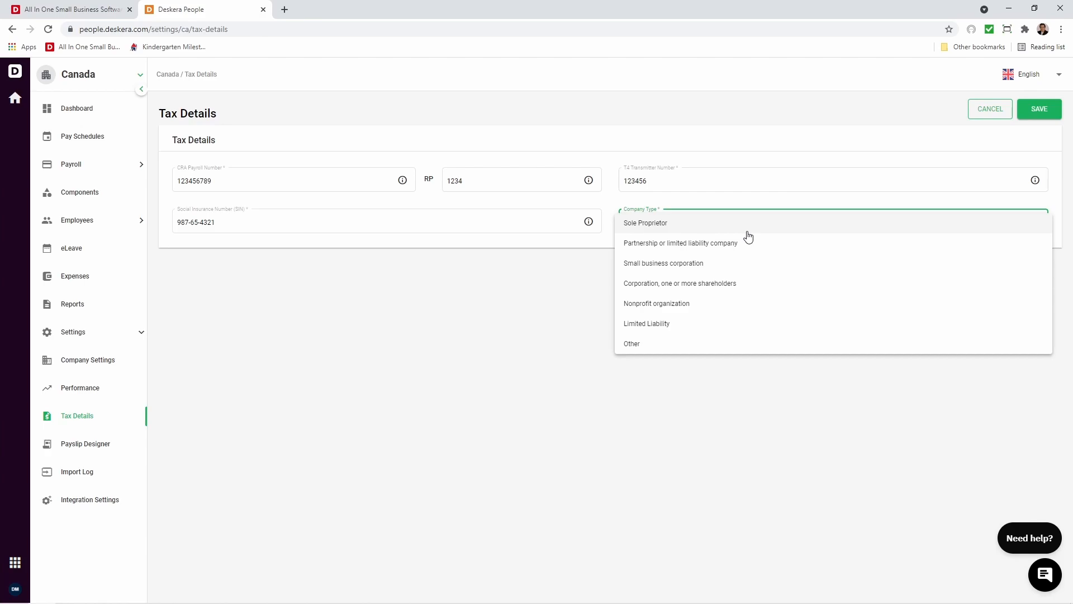
click(739, 264)
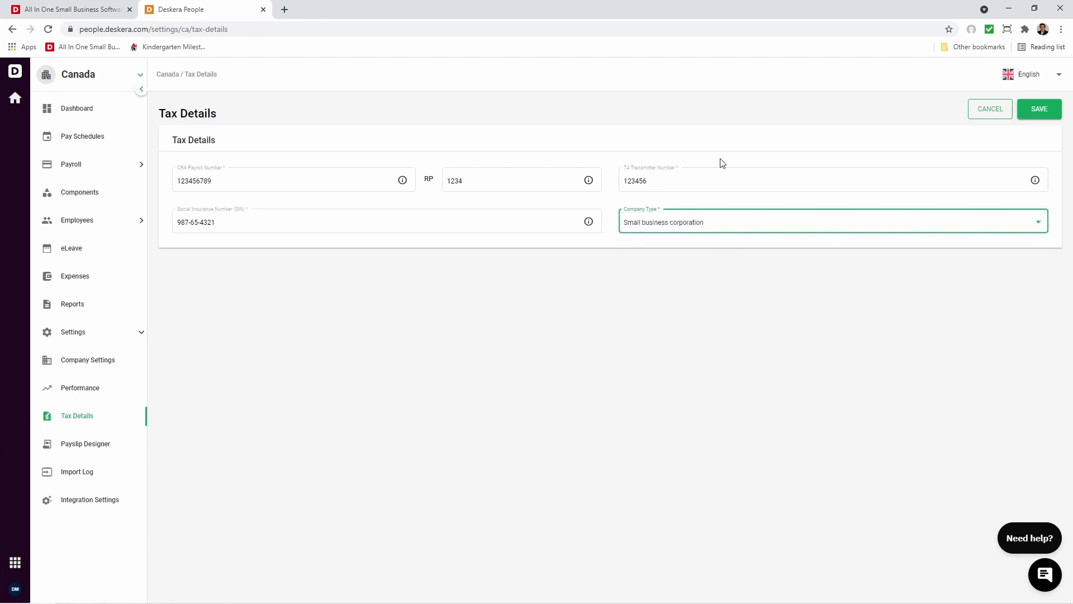
click(1044, 110)
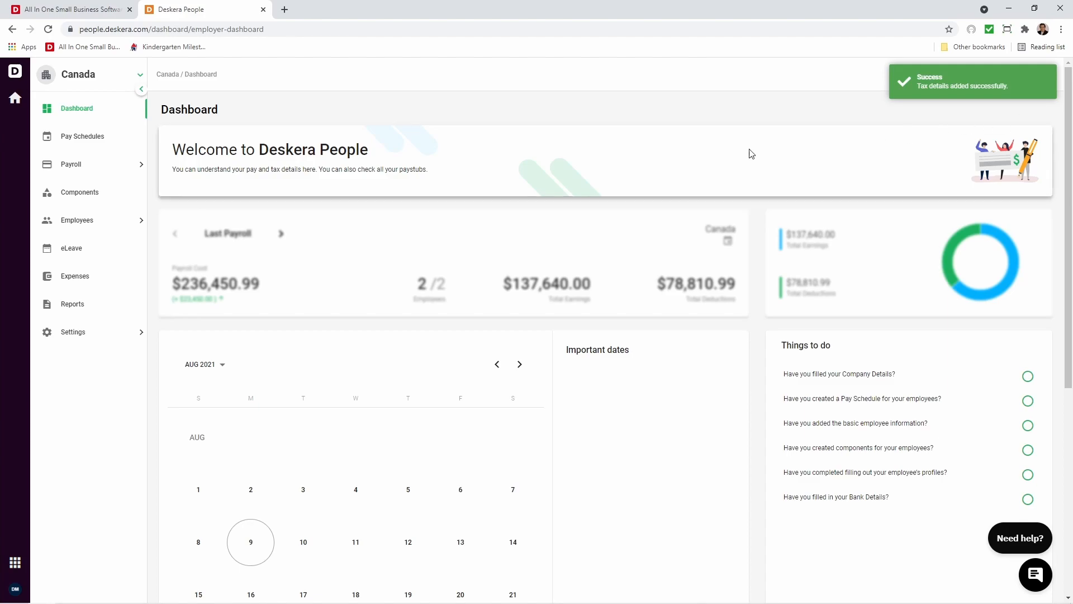
Open the employee list and open the first listed employee's record, paid $5,000 per month, for editing.
click(92, 224)
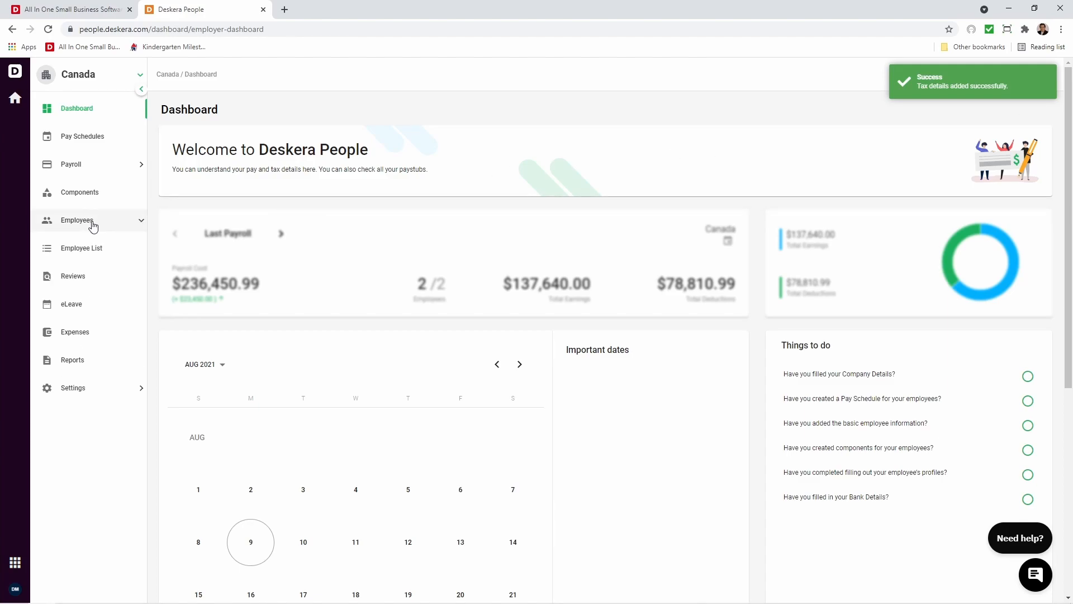
click(99, 250)
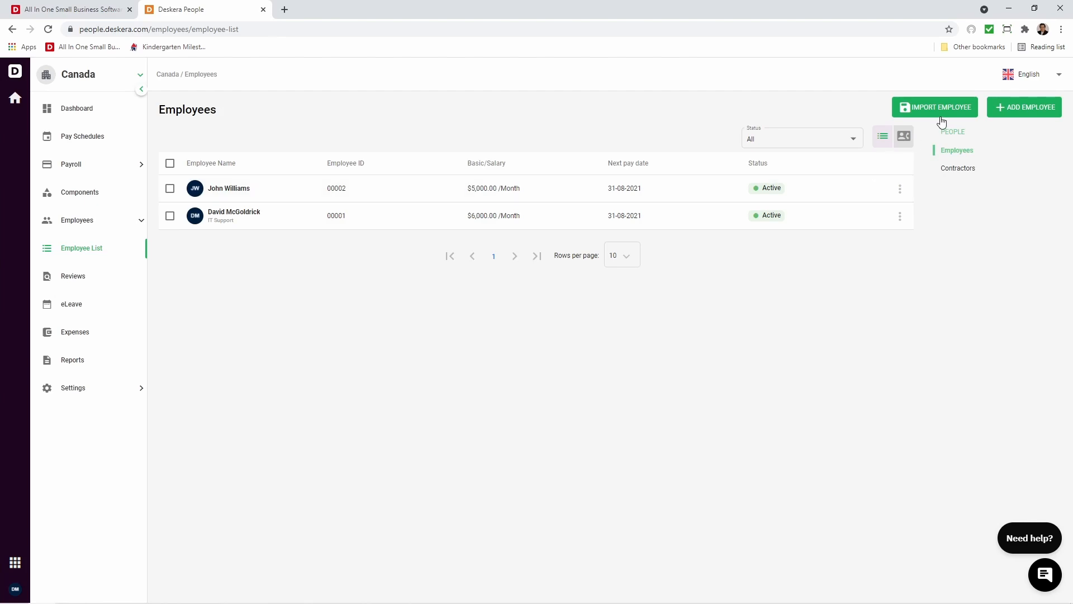
click(900, 189)
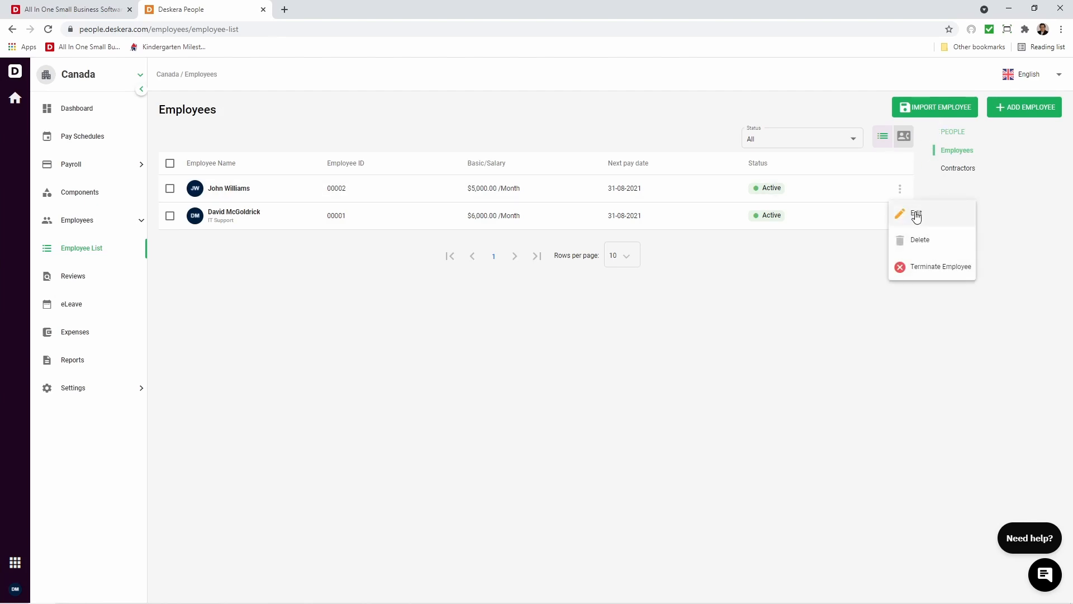
click(951, 307)
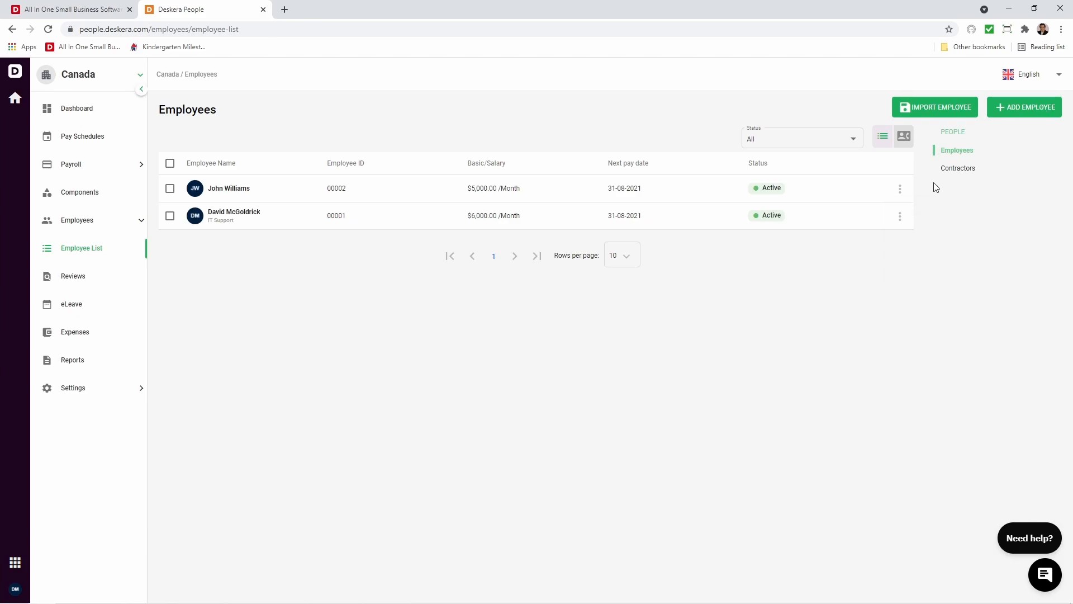
click(900, 189)
click(903, 213)
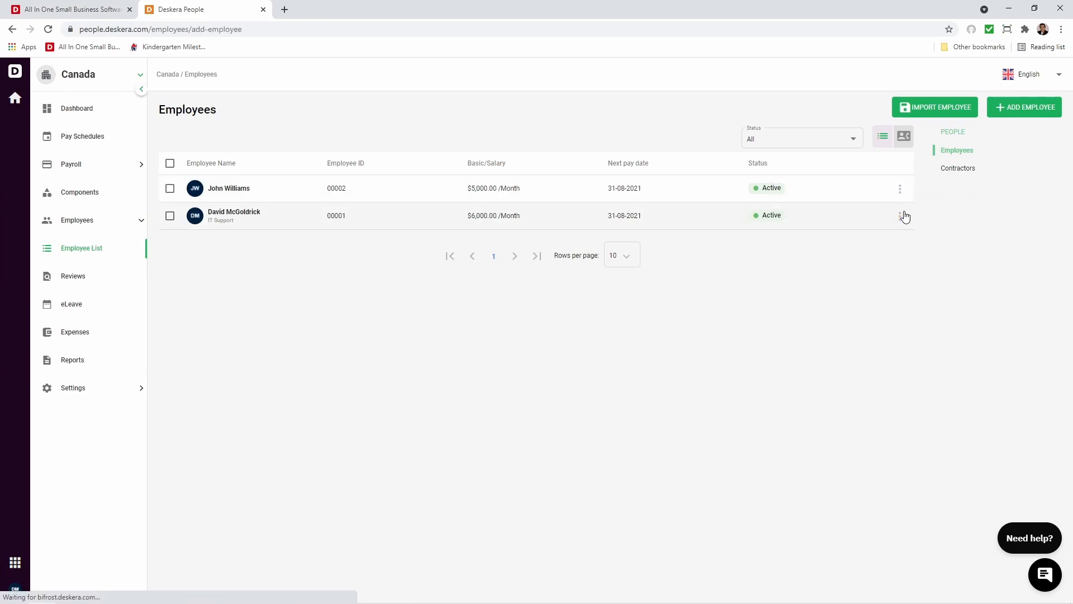
Set the employee's designation to Sales Head and fill in the date of birth.
click(586, 313)
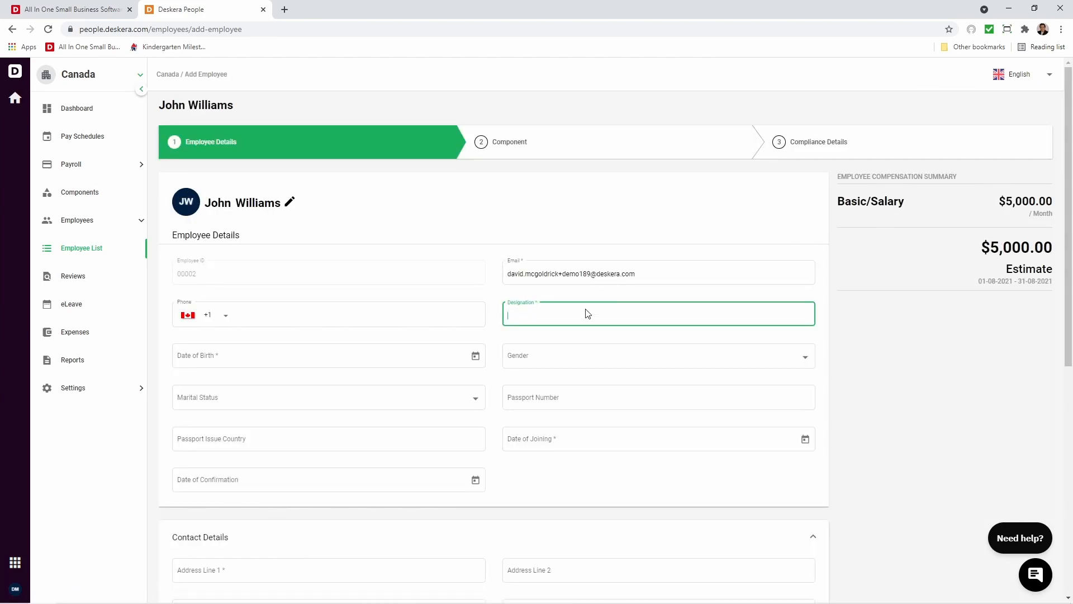
text(Sales Head)
click(475, 355)
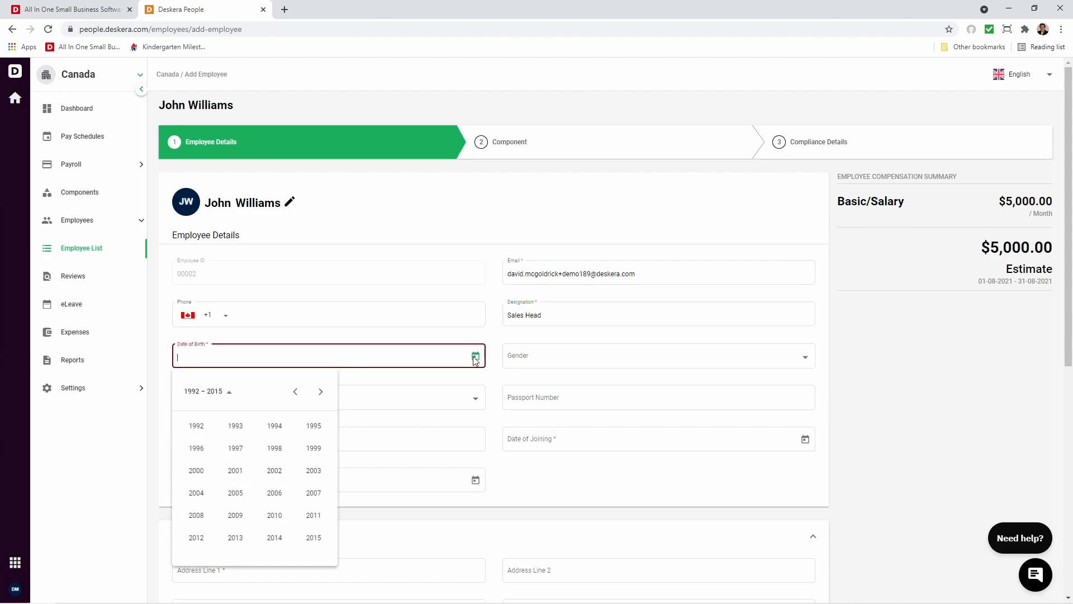
click(234, 429)
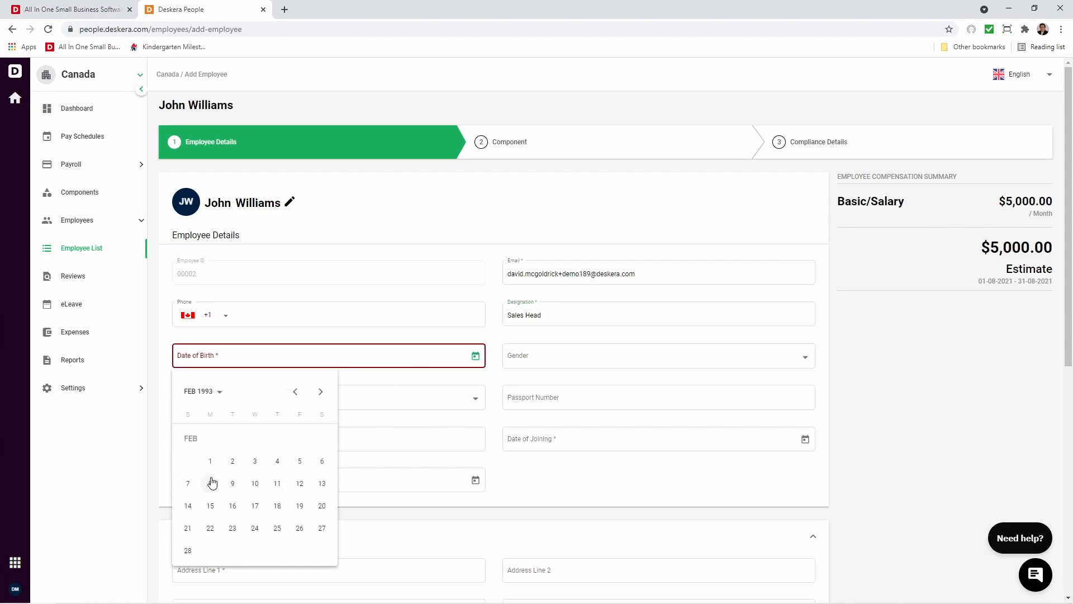
click(210, 483)
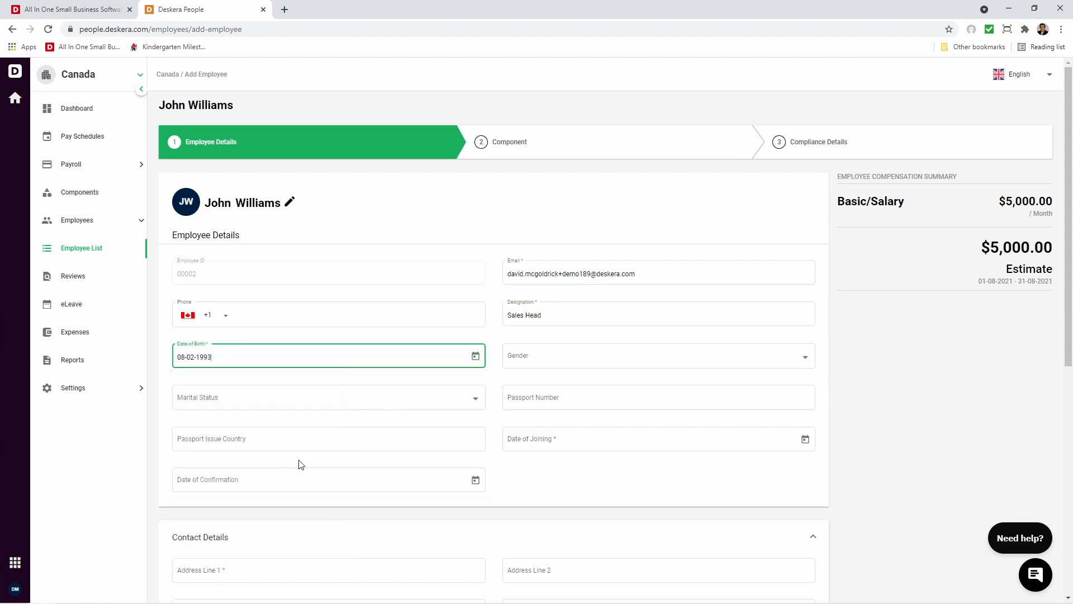
Set the employee's date of joining to 01-06-2021.
click(804, 439)
click(627, 252)
click(627, 252)
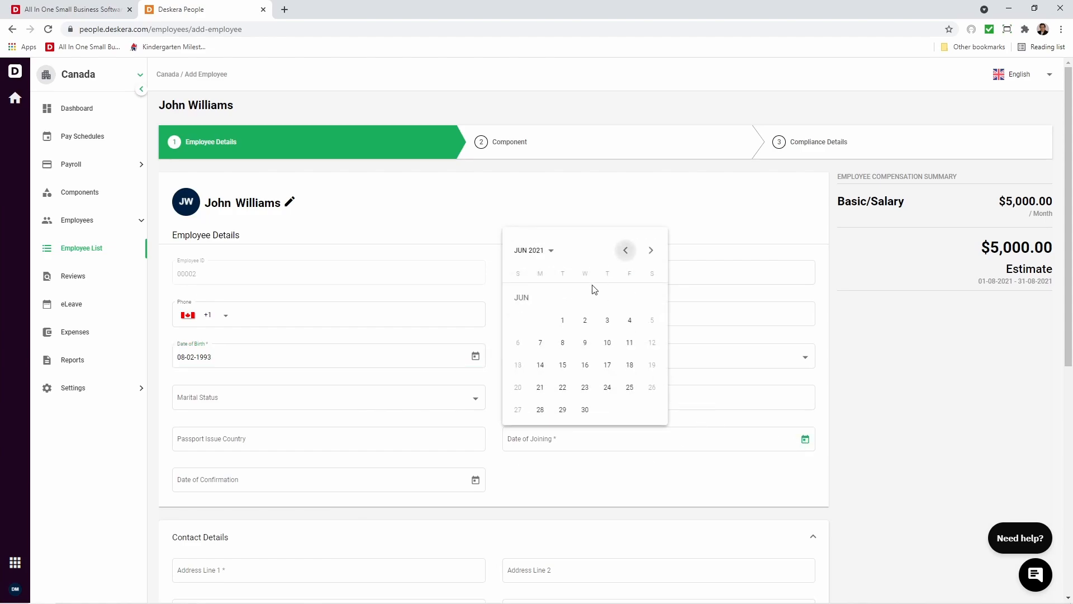
click(562, 319)
Fill in the employee's address, zipcode, city and province in the contact details using the saved address.
scroll(389, 389, down, 4)
click(244, 431)
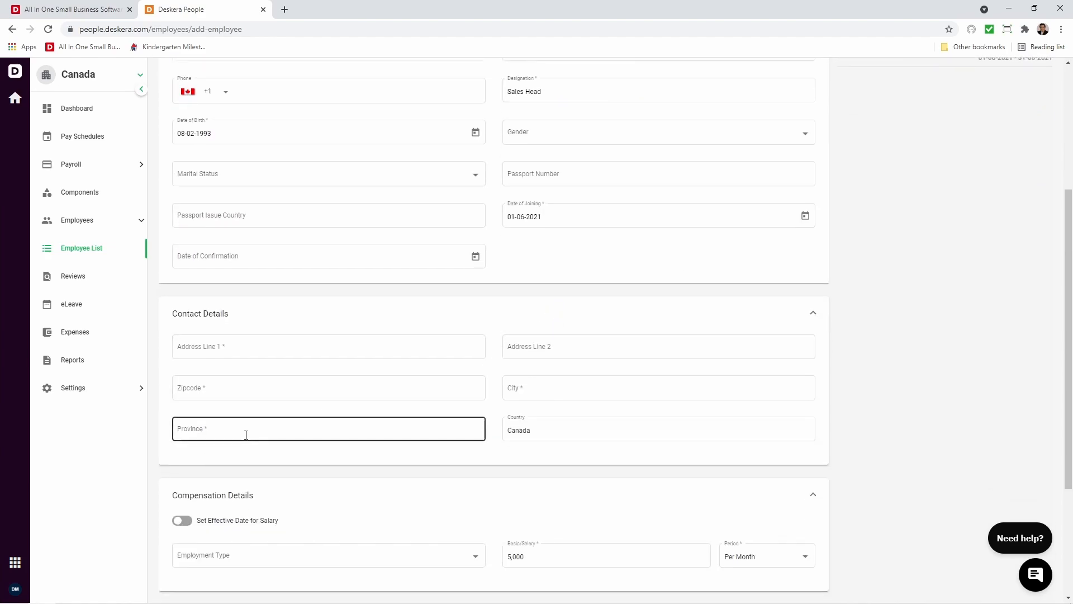
click(244, 431)
click(240, 455)
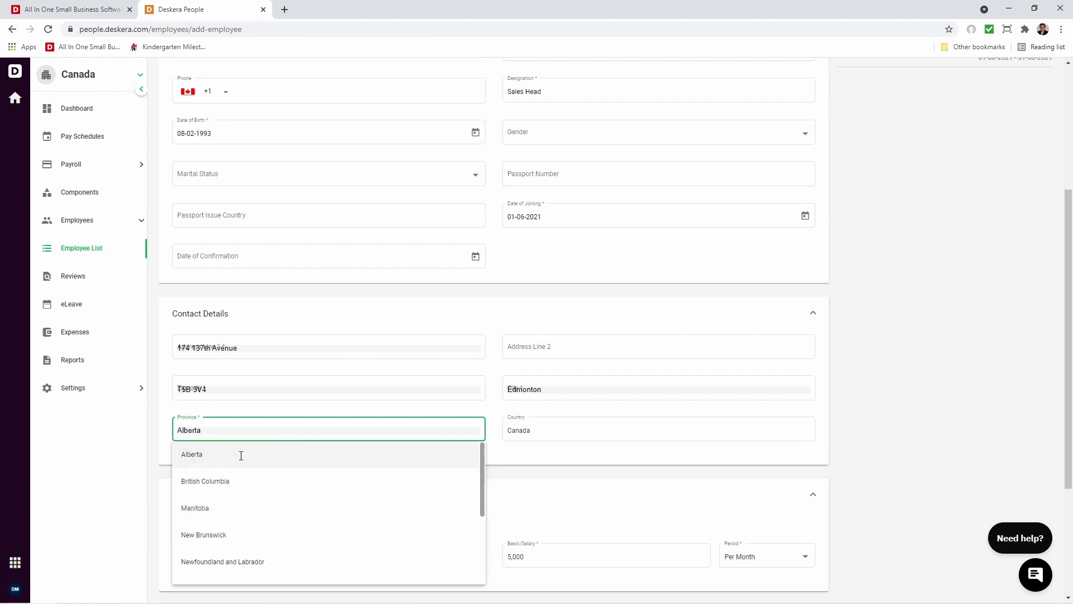
click(307, 450)
Set the employment type to Full-time and keep the salary period as Per Month.
scroll(418, 465, down, 3)
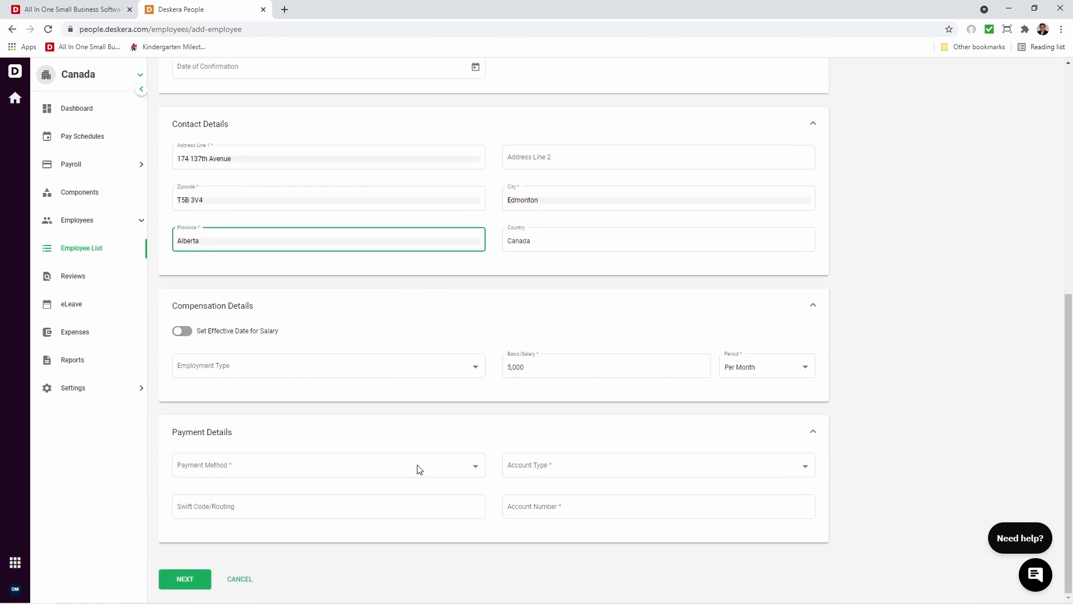
click(204, 364)
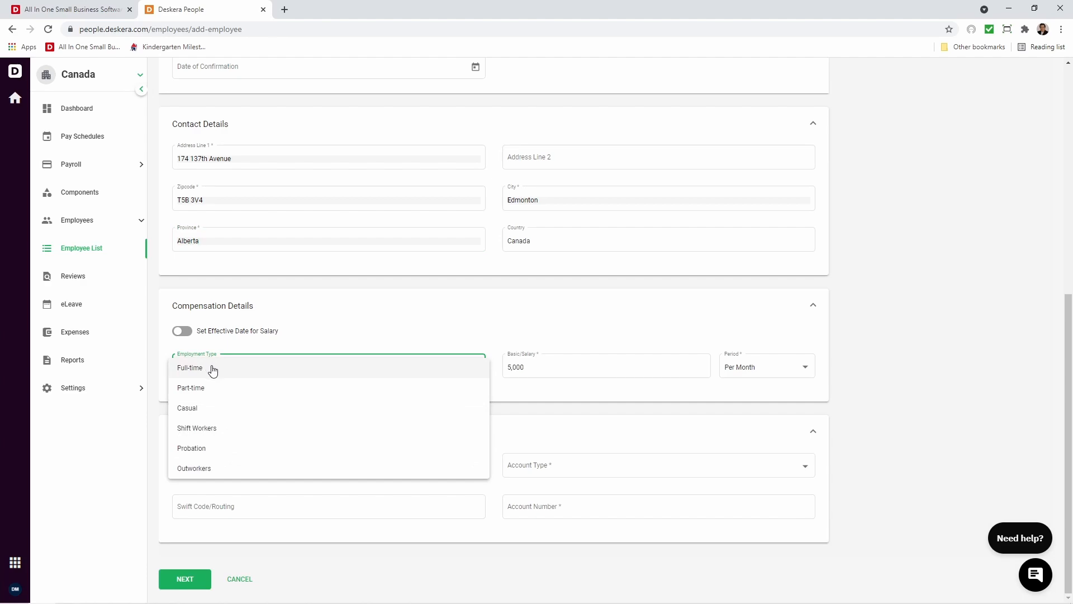
click(213, 369)
click(749, 371)
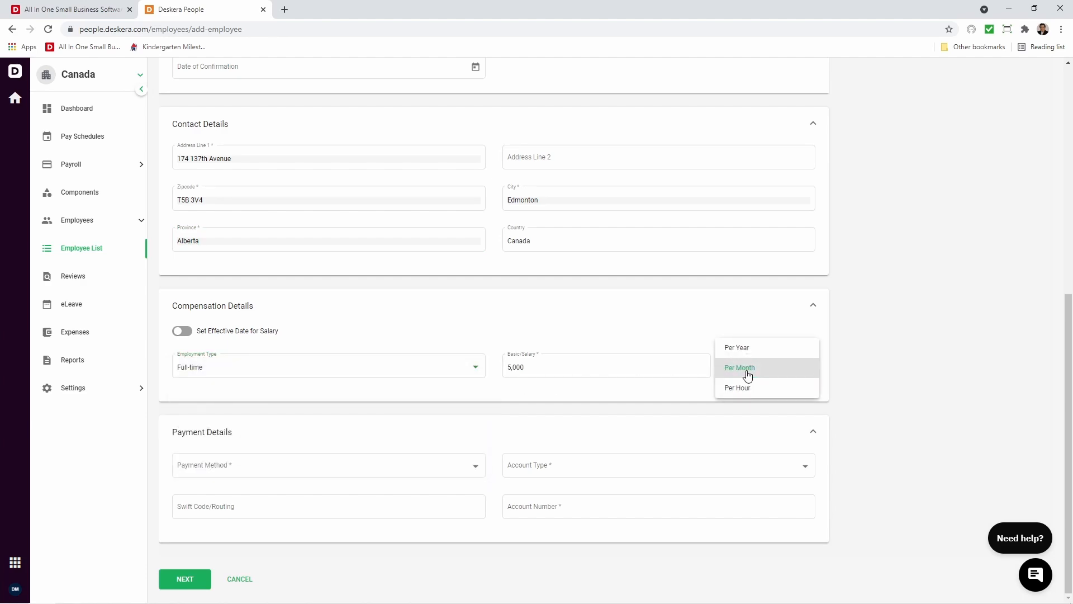
click(747, 370)
Set the payment method to Cash and save the employee details to proceed to the component stage.
click(287, 465)
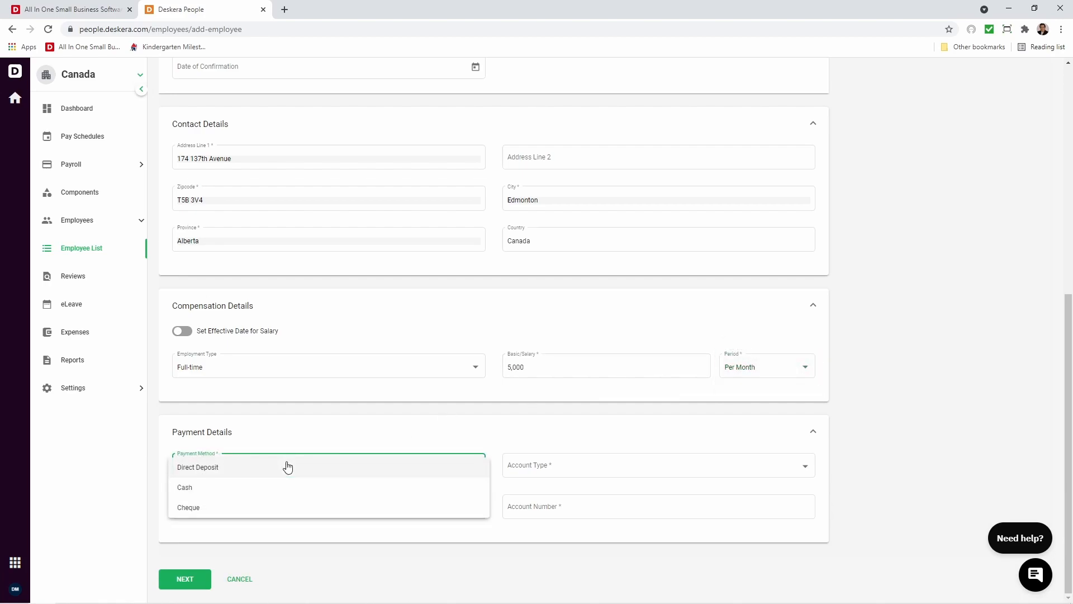
click(299, 492)
click(198, 583)
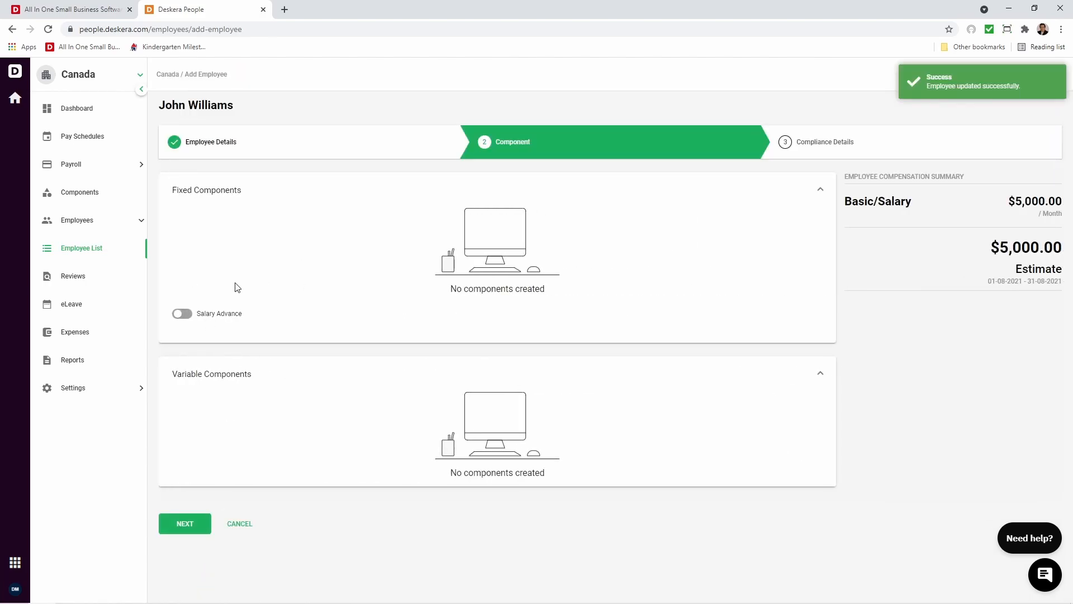
Preview the Salary Advance fields, switch that option back off, and continue to the compliance details.
click(186, 313)
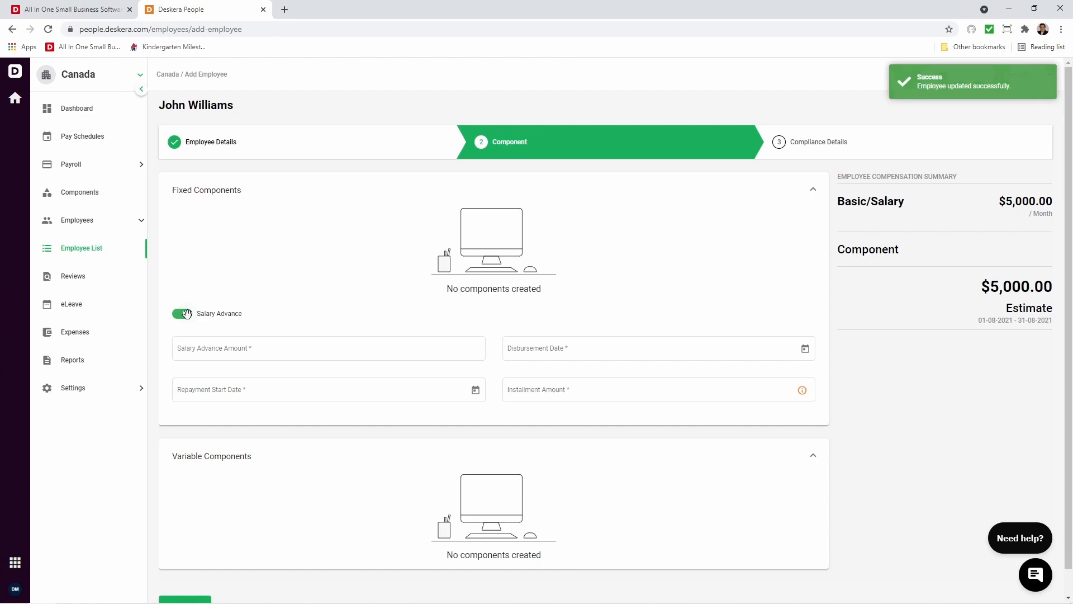
click(186, 314)
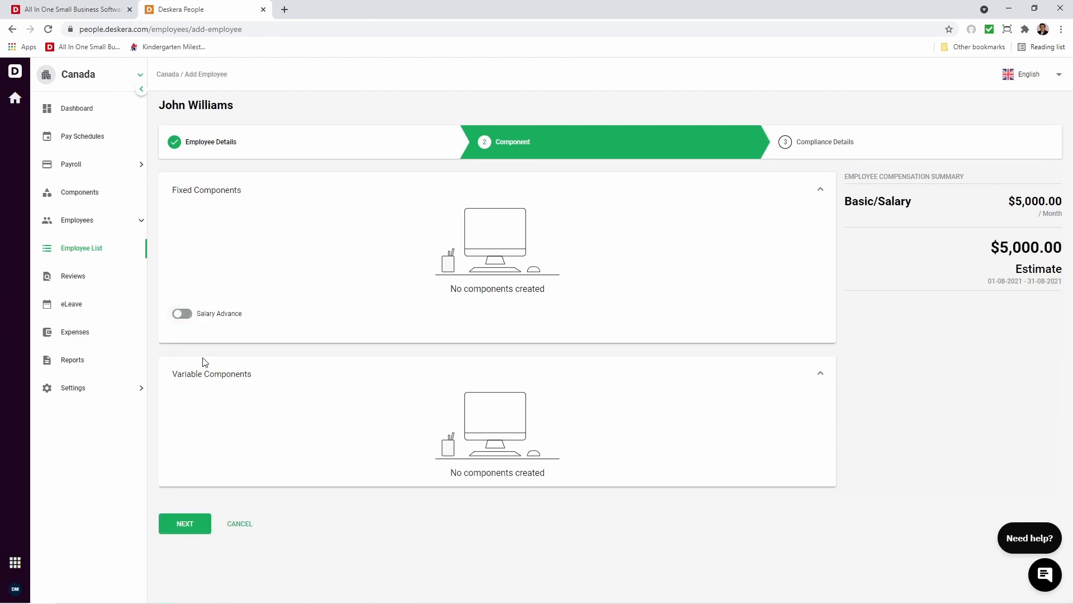
click(203, 527)
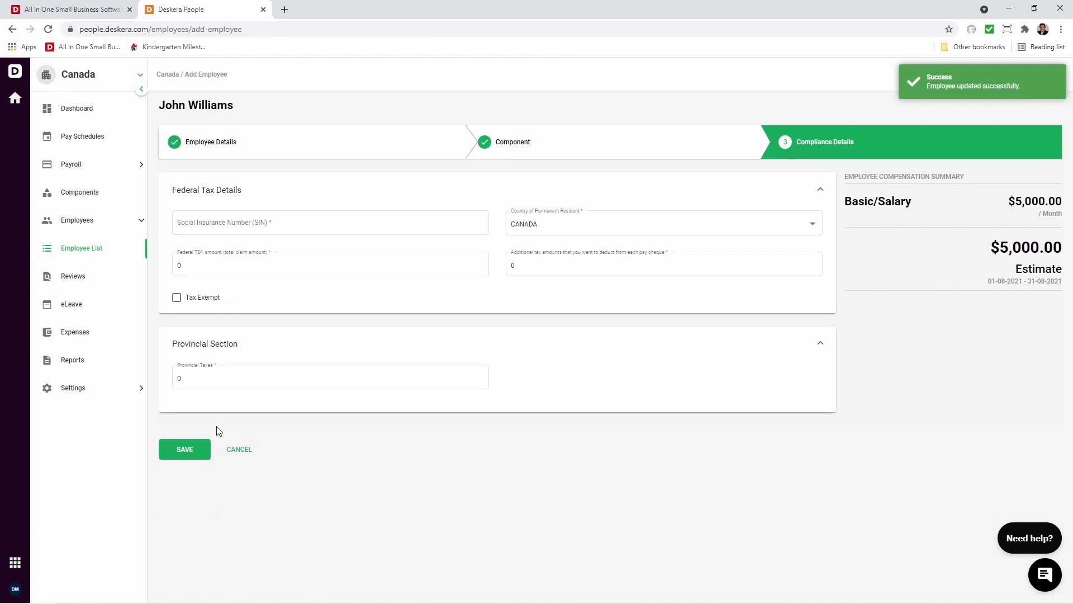
Enter the employee's Social Insurance Number, keep CANADA as the country of permanent resident, and save the compliance details.
click(208, 227)
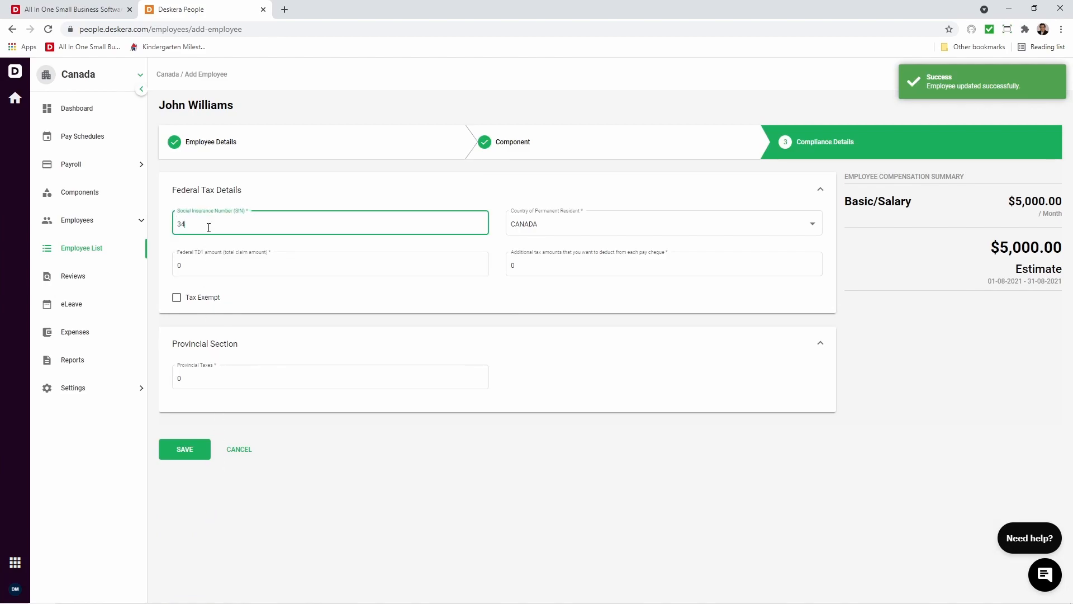
click(538, 225)
click(537, 223)
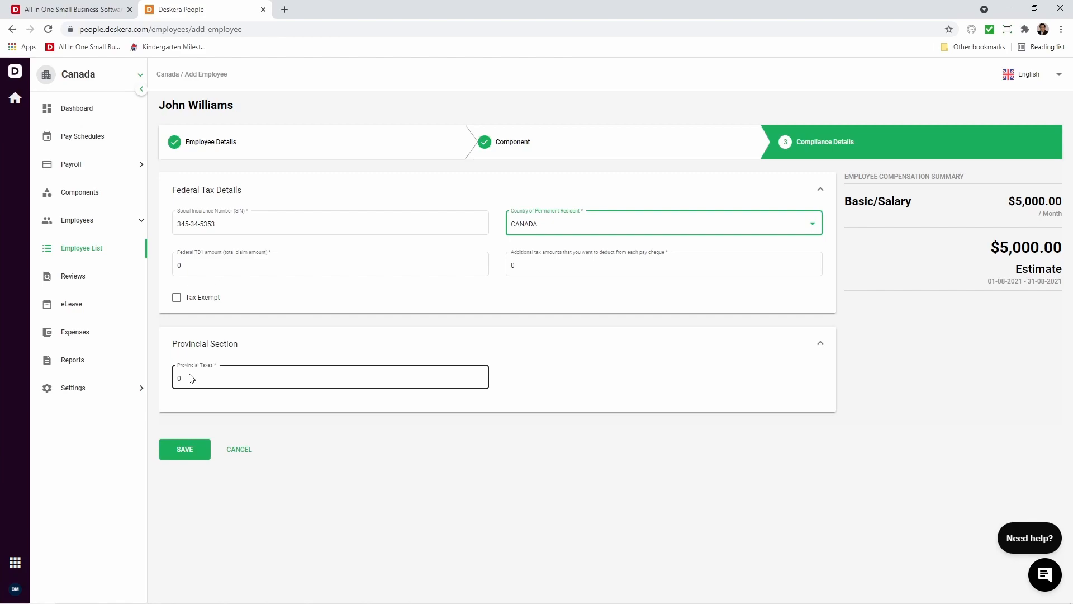
click(186, 449)
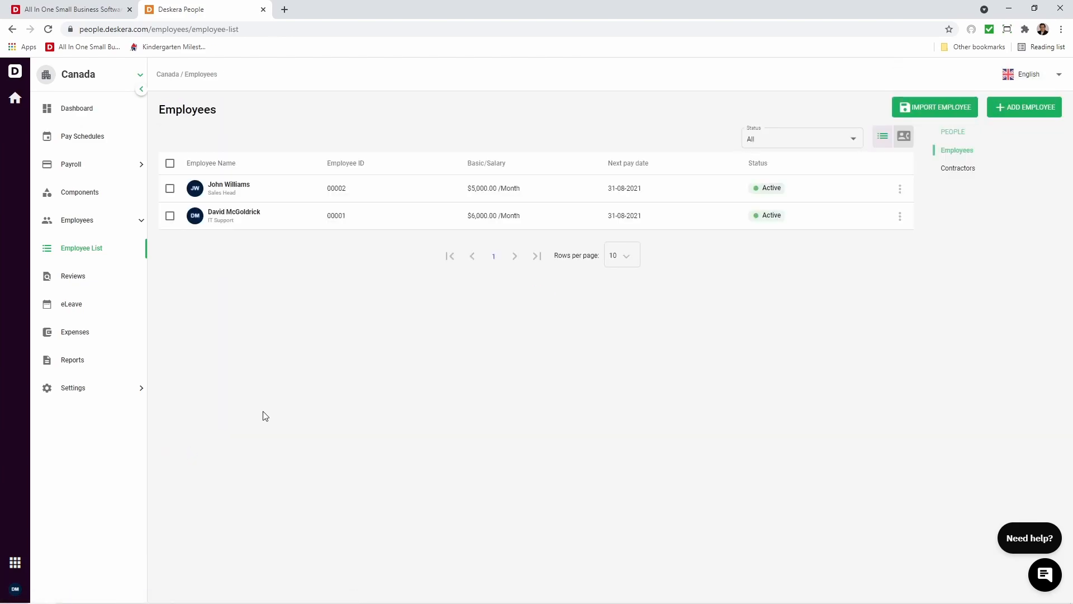
Start an employee import, download the sample file, and open it in Excel.
click(958, 107)
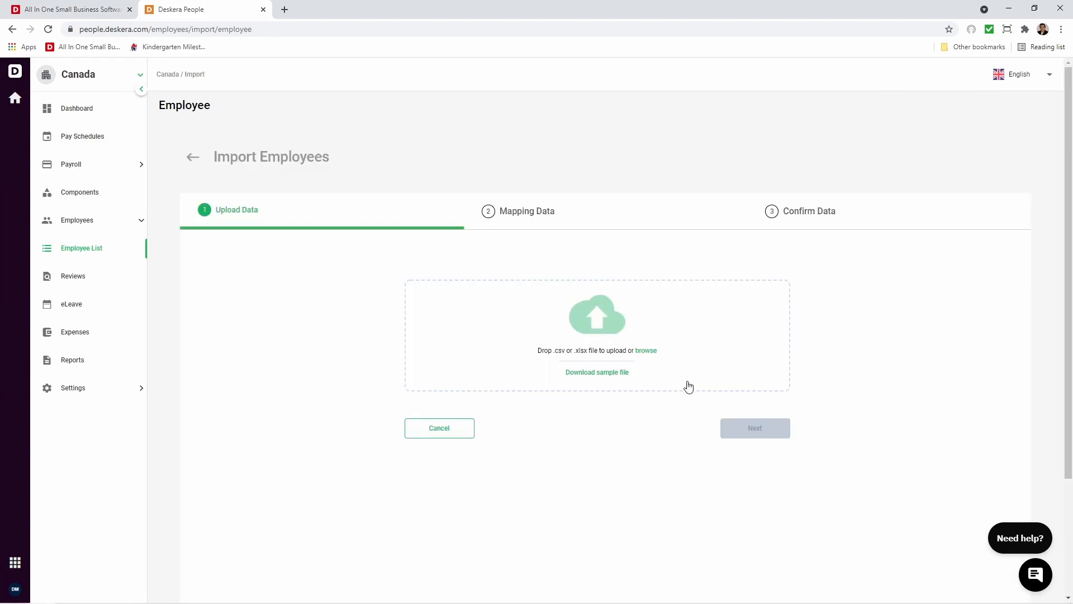
click(614, 376)
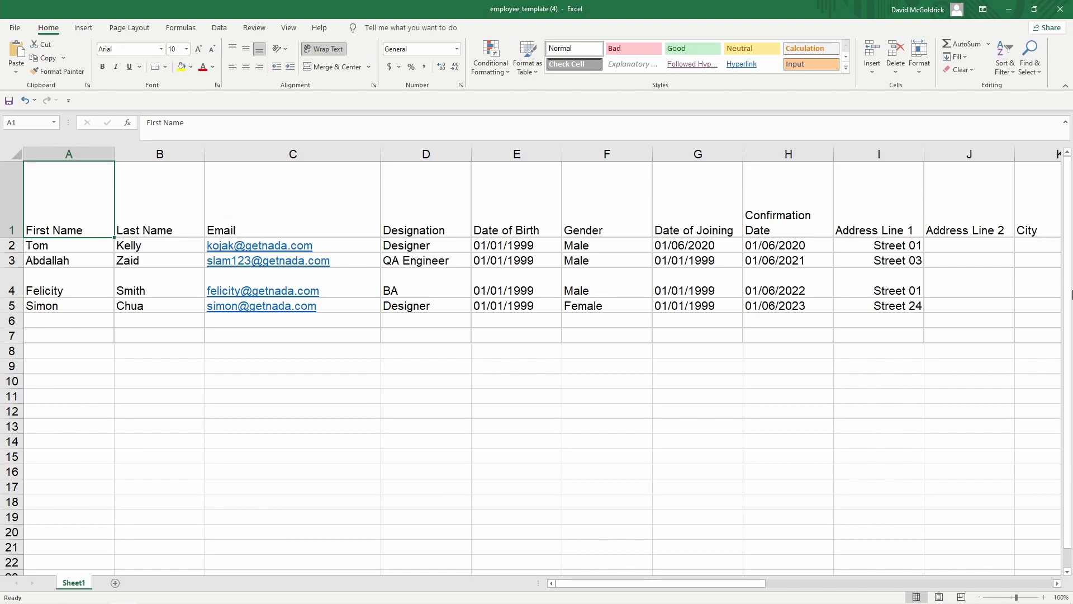
Examine the template's personal, employment date and address column headers, from First Name through Zipcode.
key(Right)
key(Right)
key(Right)
key(Right)
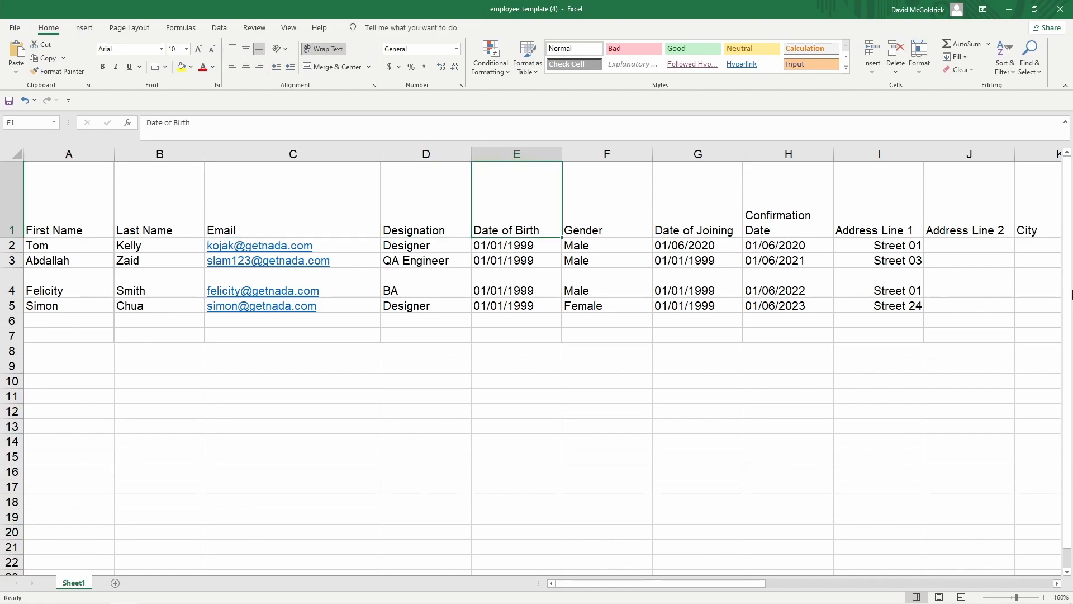
key(Right)
key(Right)
key(Right)
key(Right)
key(Right)
key(Right)
key(Right)
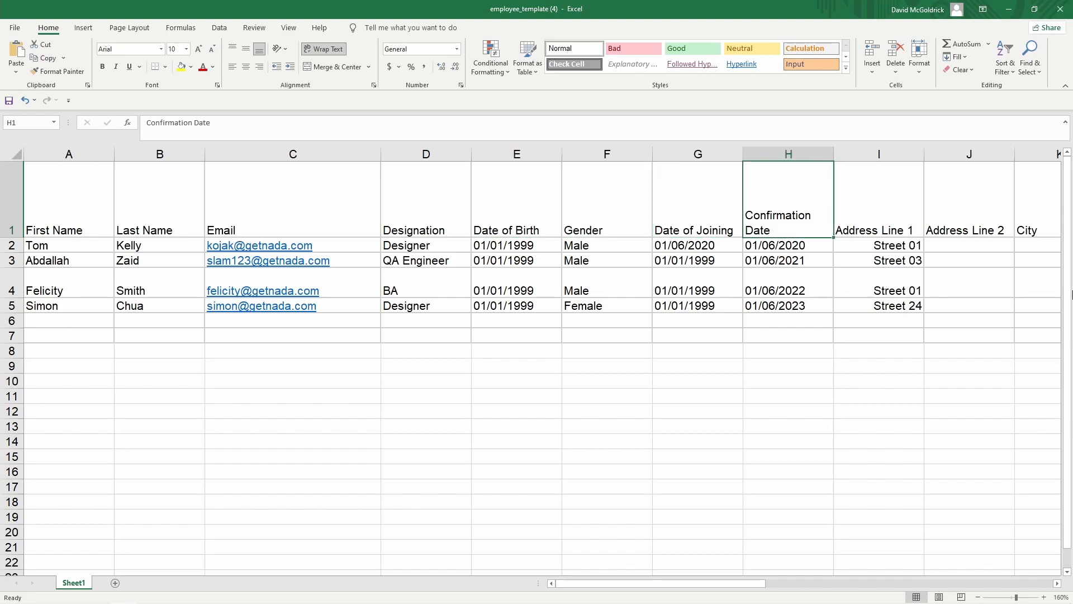
Examine the salary, period, payment method and bank account column headers in the template.
key(Right)
key(Right)
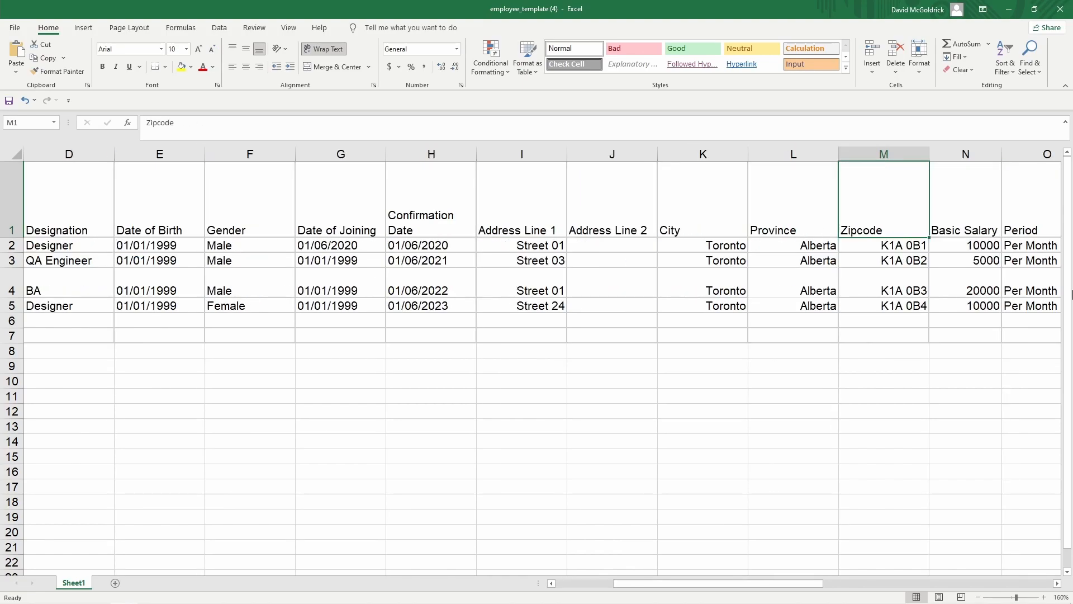
key(Right)
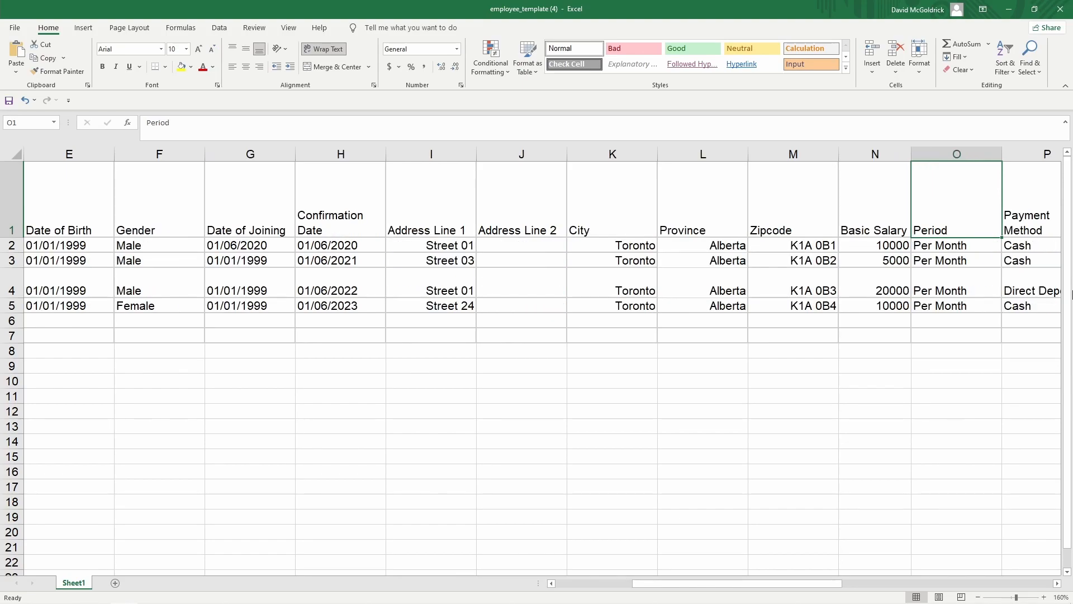
key(Right)
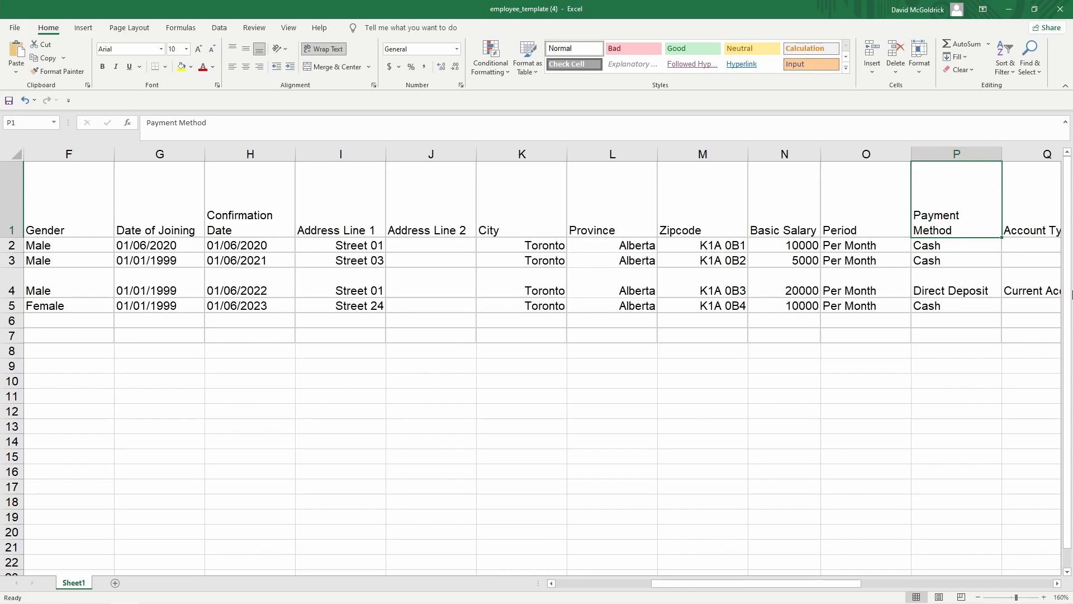
key(Right)
key(Right)
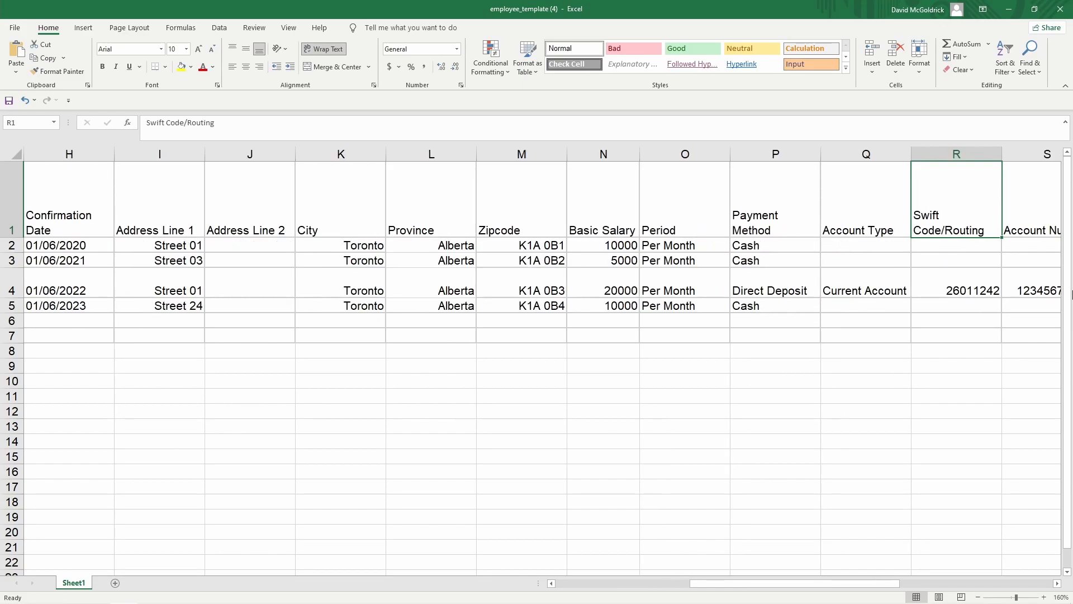
key(Right)
Compare the account type, routing and account number cells between the Direct Deposit row and the Cash row above it.
key(Down)
key(Down)
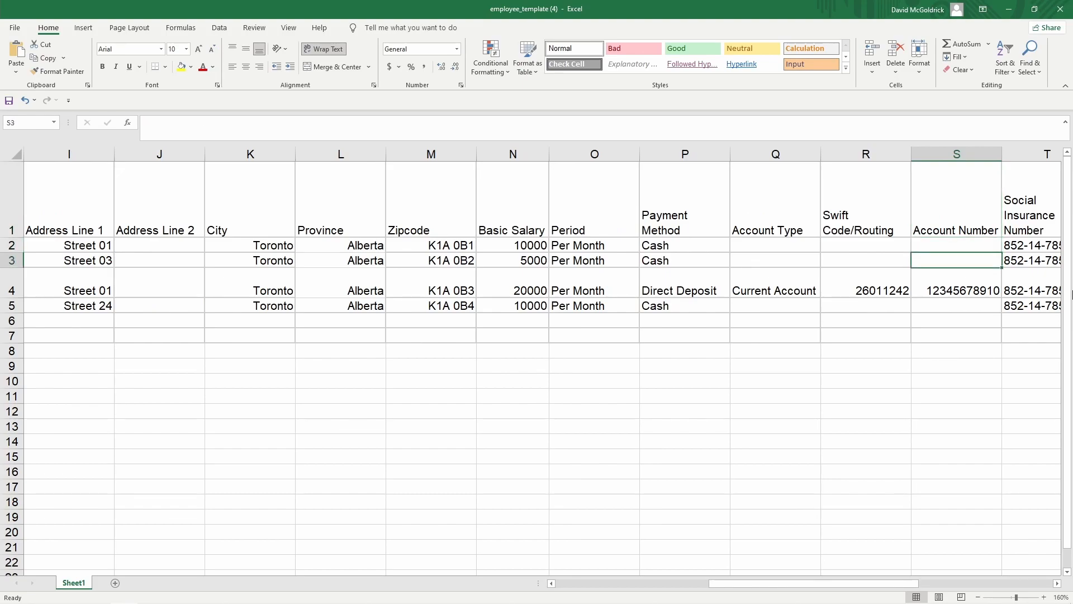
key(Left)
key(Left)
key(Down)
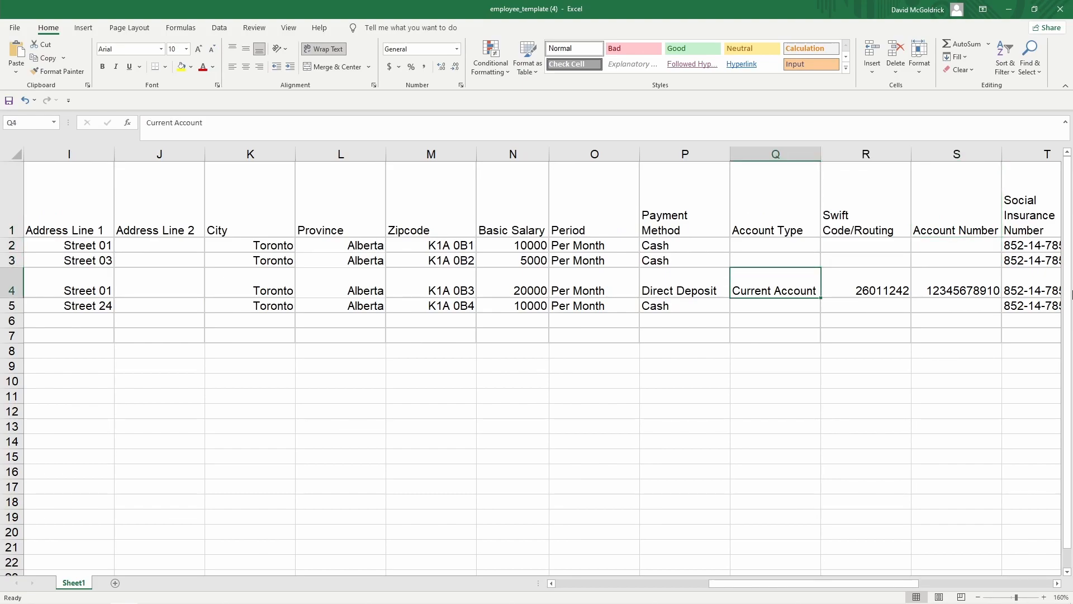
key(Right)
key(Right)
key(Left)
key(Left)
key(Left)
key(Up)
key(Right)
key(Left)
Check the Social Insurance Number column header in the template.
key(Right)
key(Right)
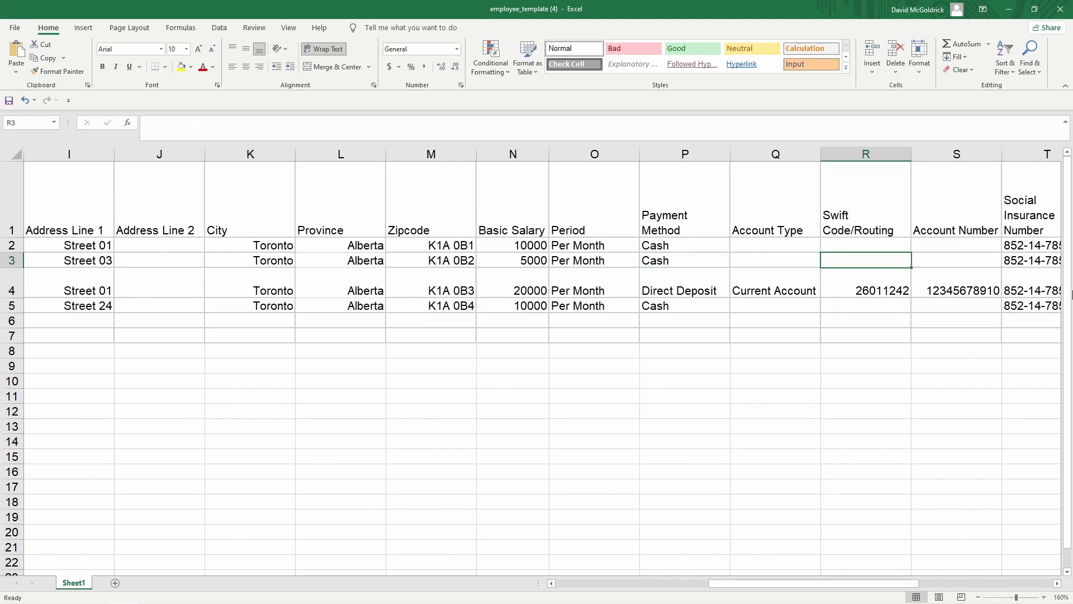
key(Right)
key(Right)
key(Up)
key(Up)
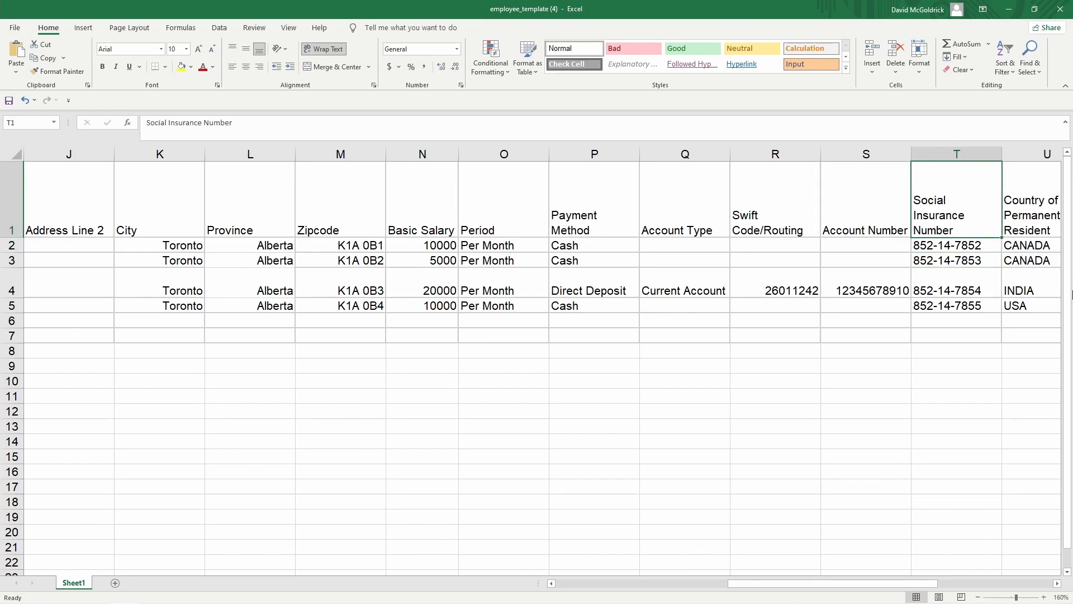
Examine the template's residency, tax, pension and insurance column headers, from Country of Permanent Resident through Employment Insurance.
key(Right)
key(Right)
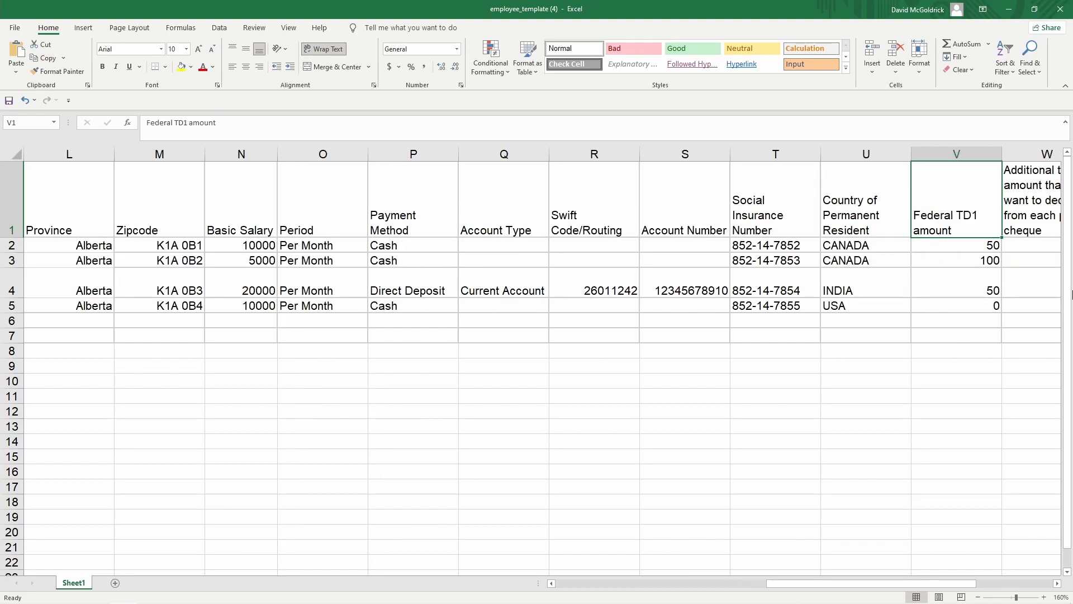
key(Right)
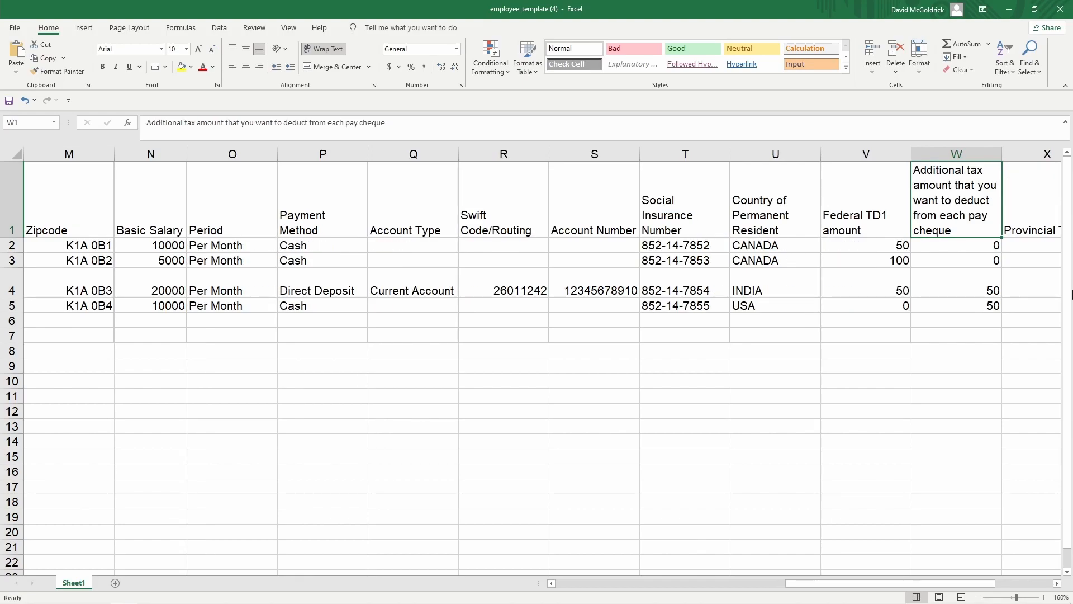
key(Right)
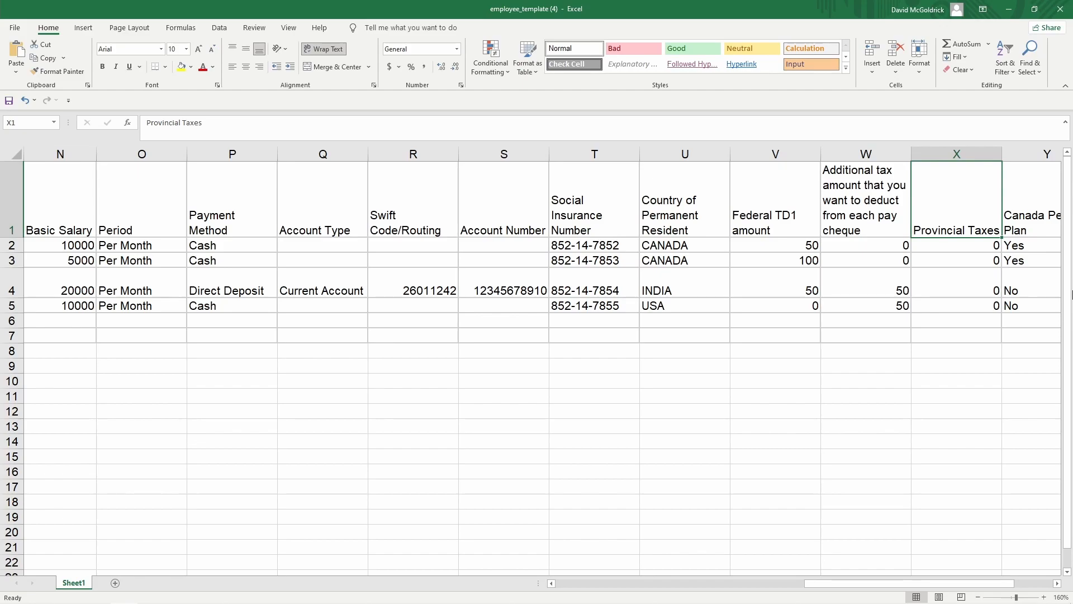
key(Right)
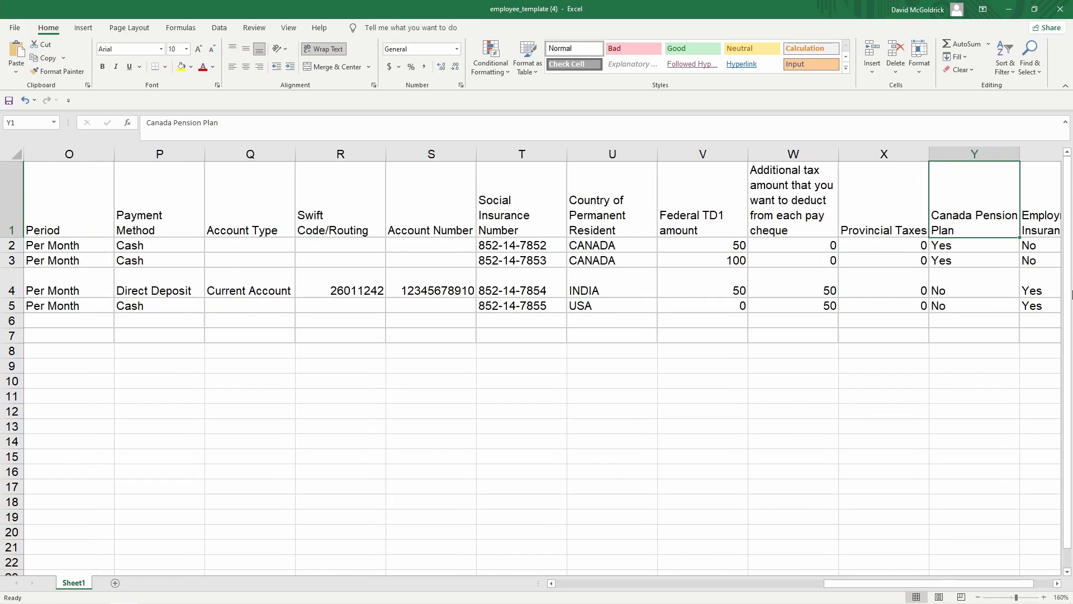
key(Right)
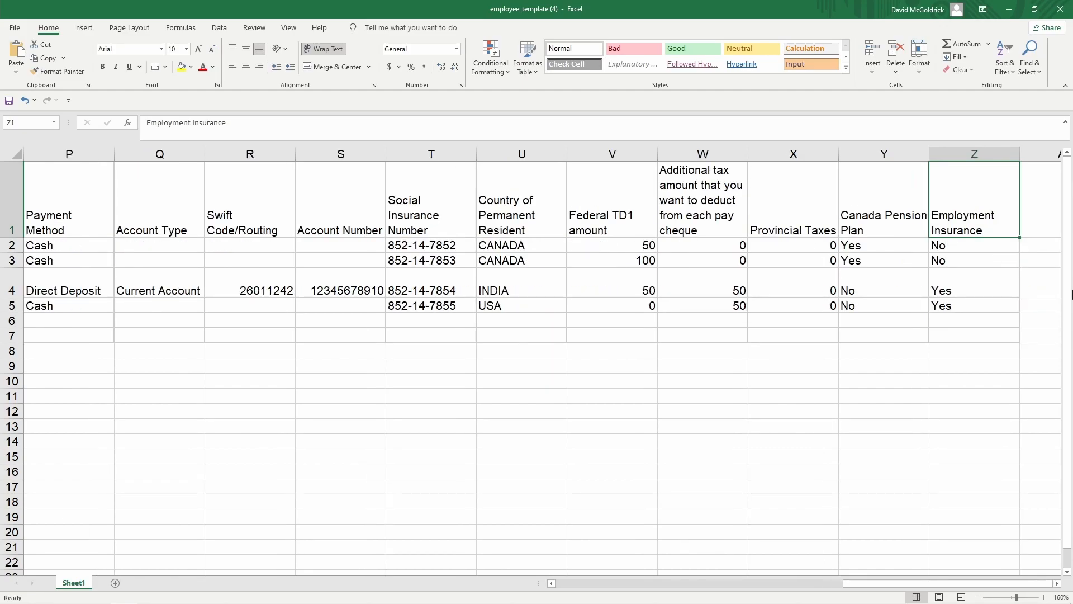
key(Left)
key(Left)
key(Left)
key(Left)
key(Left)
key(Left)
key(Left)
key(Left)
key(Left)
key(Left)
key(Left)
key(Left)
key(Left)
key(Left)
key(Left)
key(Left)
key(Left)
key(Left)
key(Left)
key(Left)
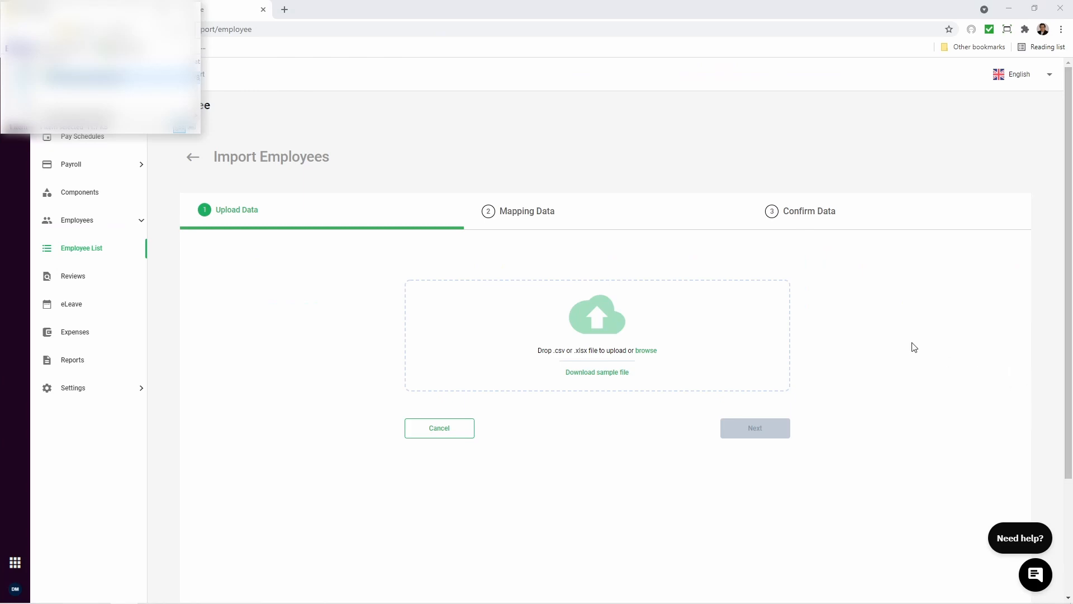
Switch to Deskera People, upload employee_template (4).xlsx to the employee import and continue to data mapping.
drag(84, 76, 585, 358)
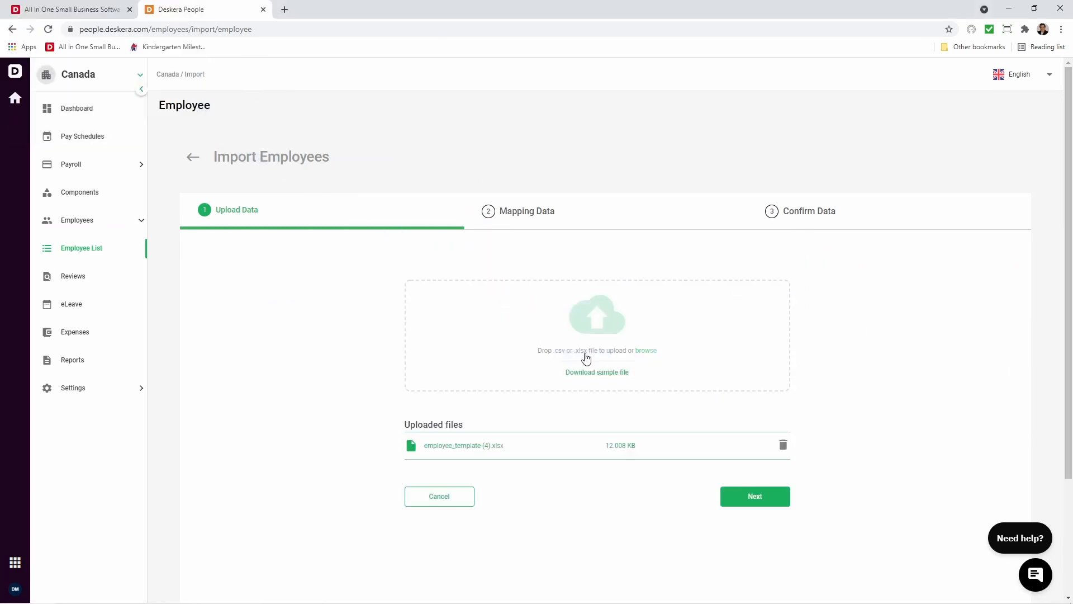
click(647, 351)
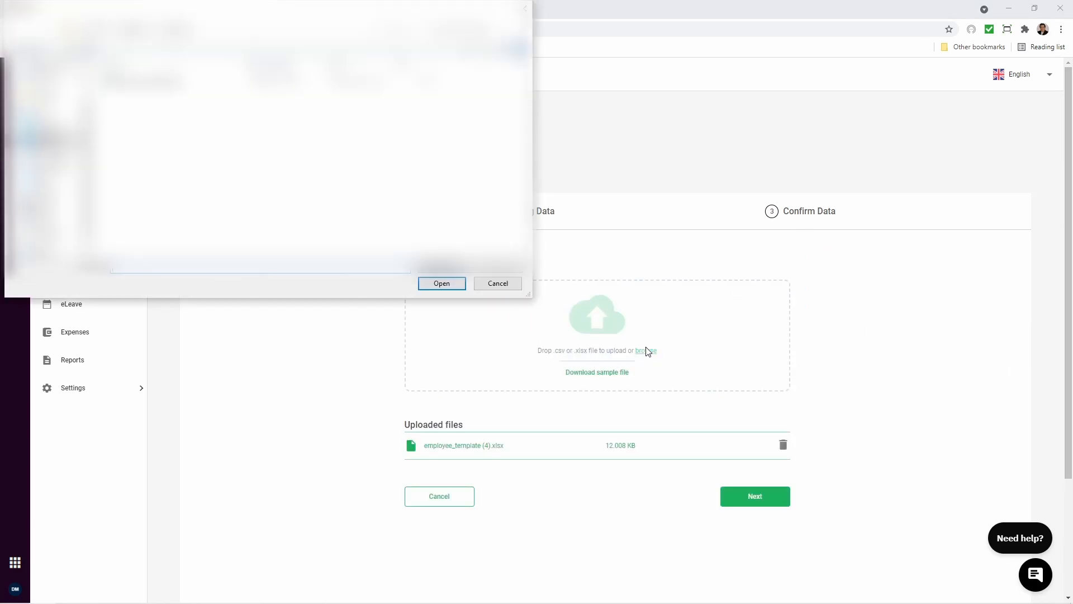
click(441, 283)
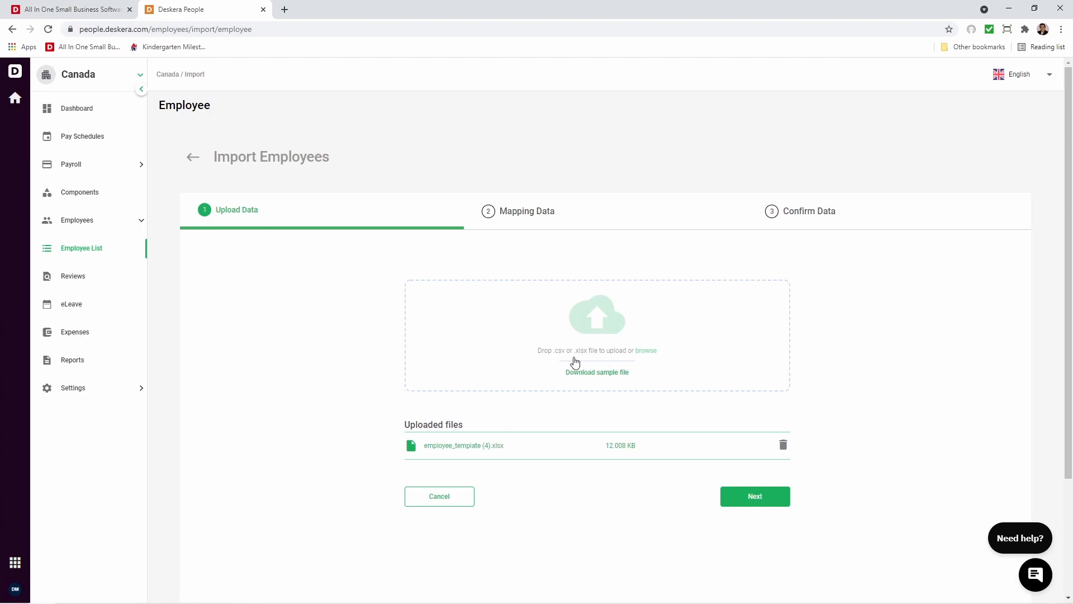
click(775, 503)
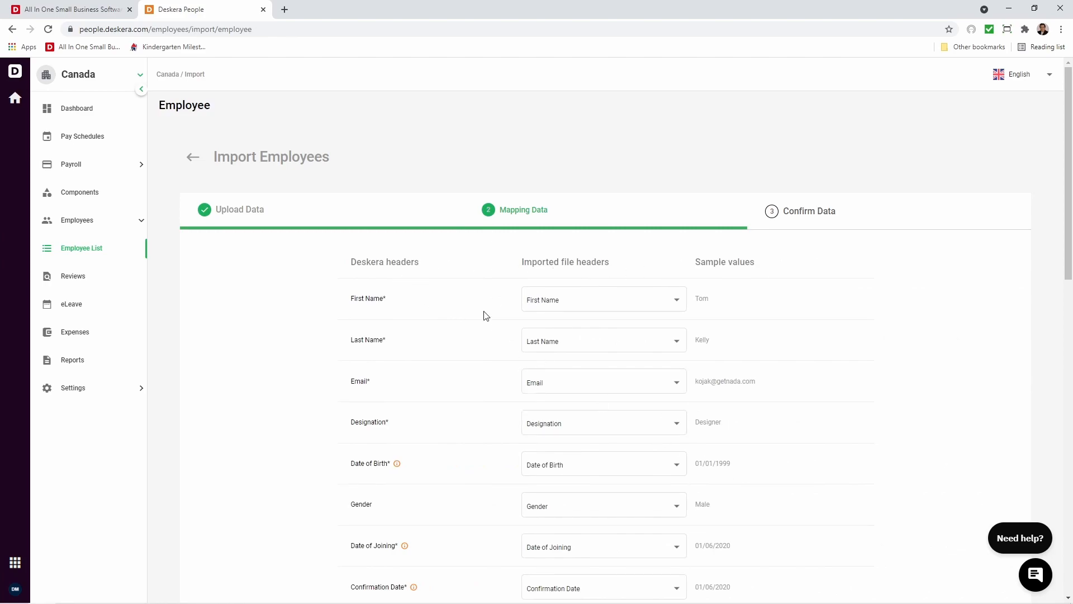
Review the header mapping from First Name through Employment Insurance and continue to data confirmation.
scroll(487, 310, down, 8)
scroll(486, 318, down, 7)
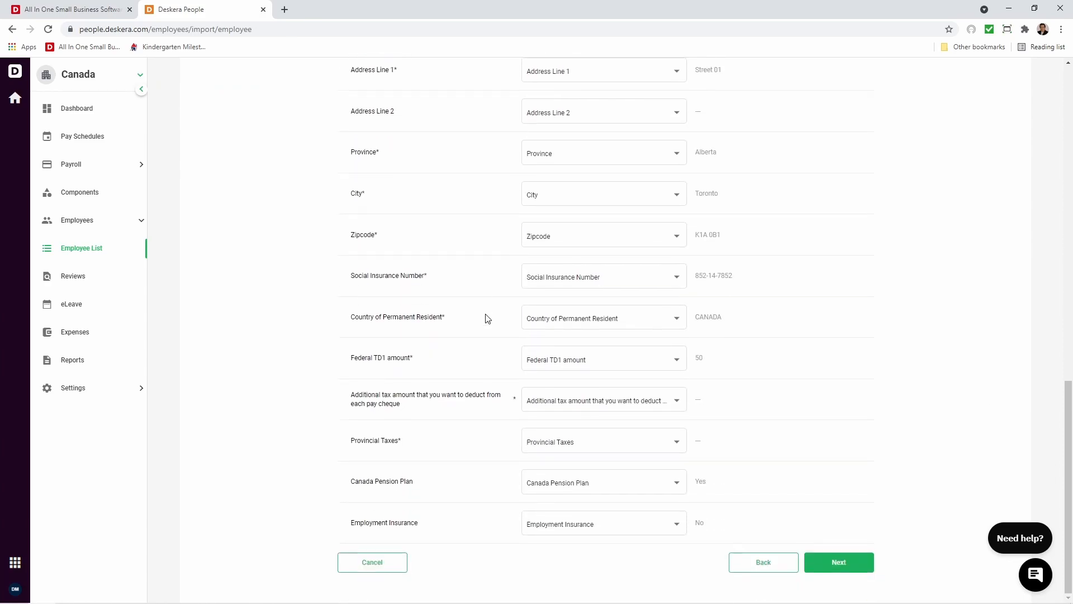
scroll(486, 319, up, 9)
scroll(486, 318, up, 6)
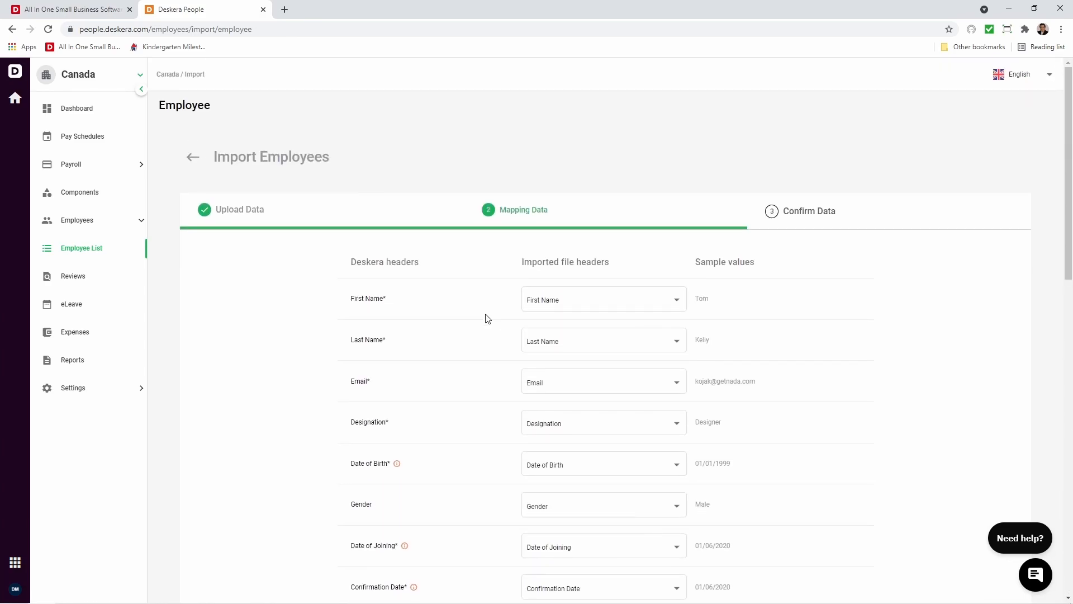
click(583, 310)
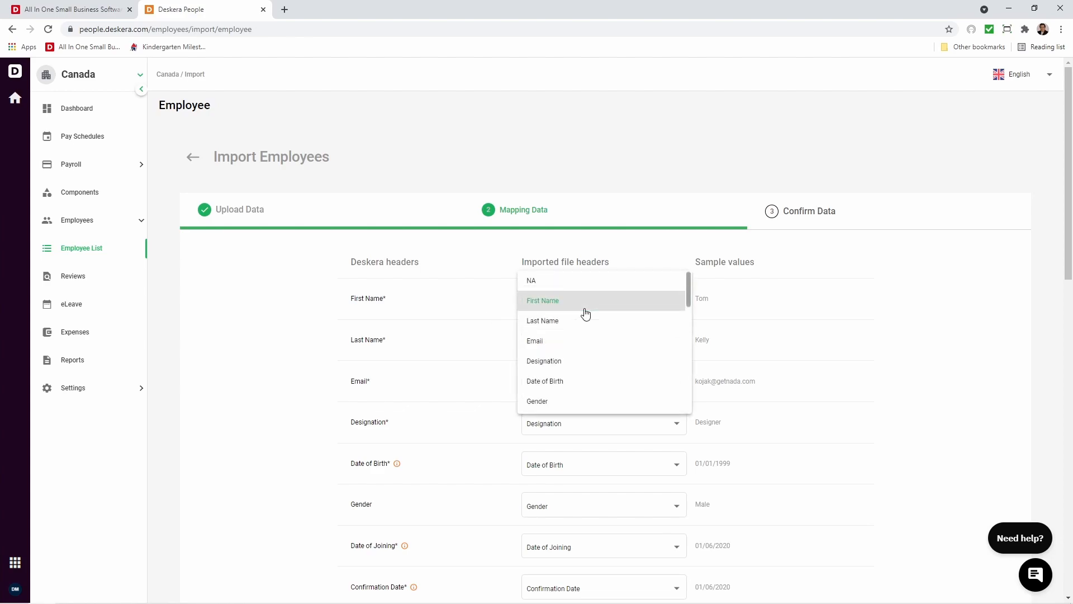
scroll(585, 313, down, 5)
scroll(608, 367, up, 5)
scroll(479, 351, down, 10)
click(855, 561)
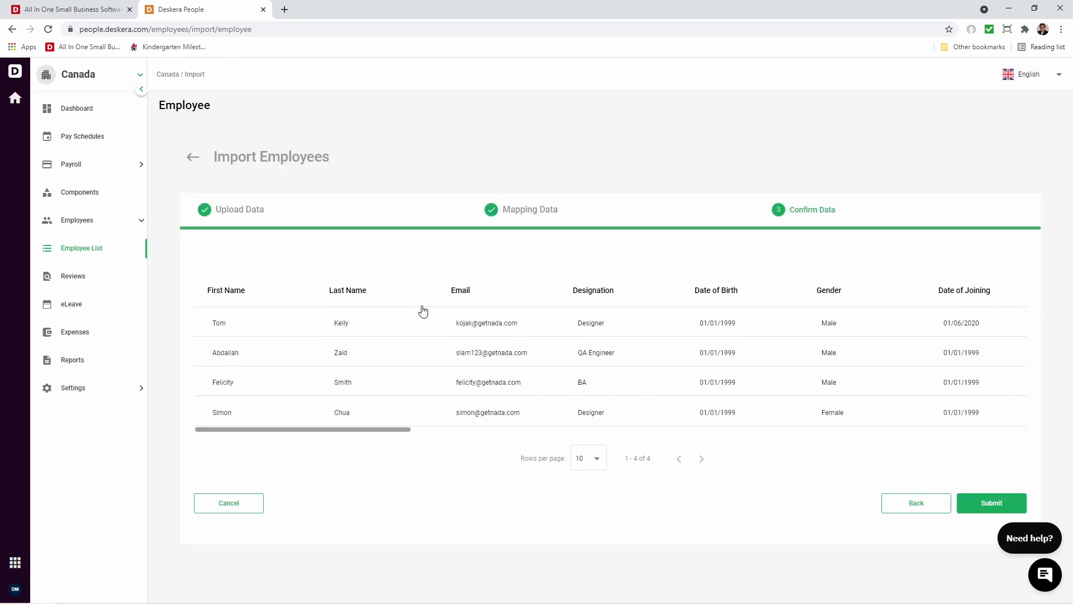
Edit the last name of the first employee in the import preview and submit the employee import.
drag(406, 435, 367, 448)
click(372, 331)
key(BackSpace)
key(BackSpace)
key(BackSpace)
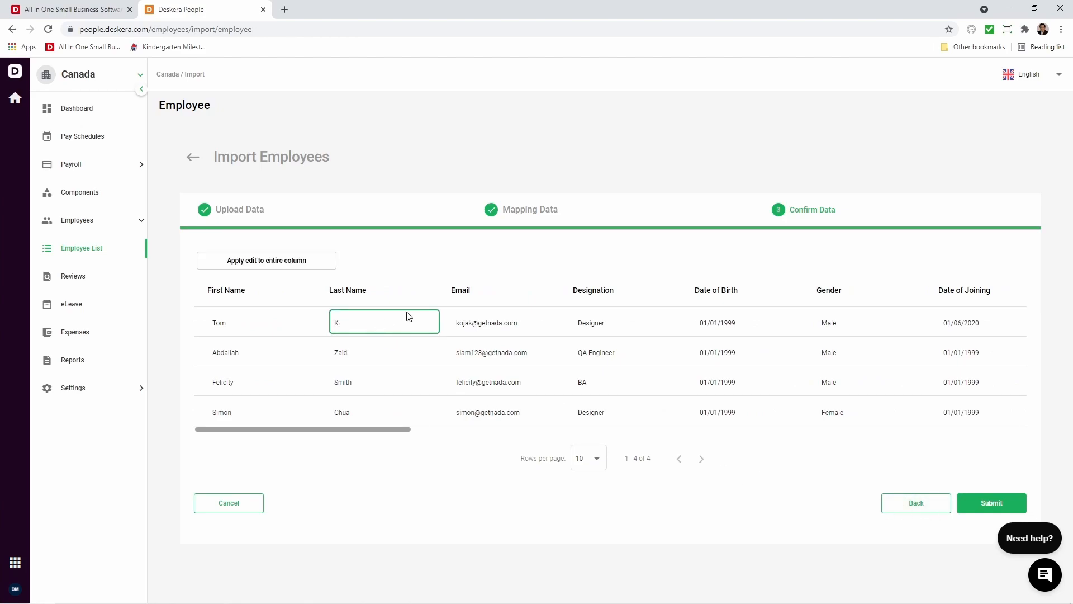
text(Key)
click(445, 467)
click(986, 503)
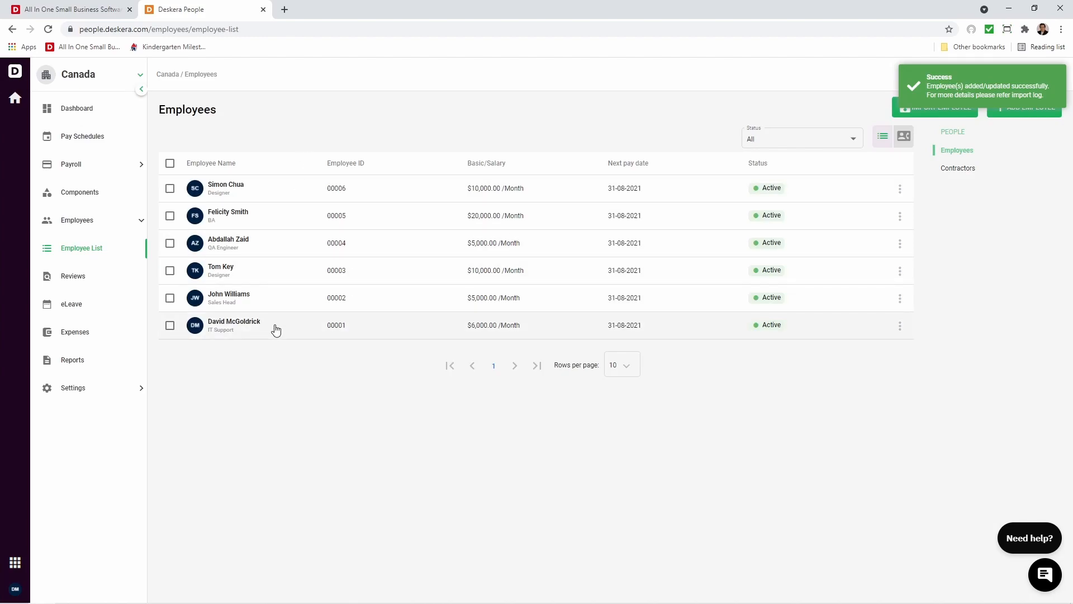
Start a new payroll component named Bonus with the component type Earning.
click(95, 194)
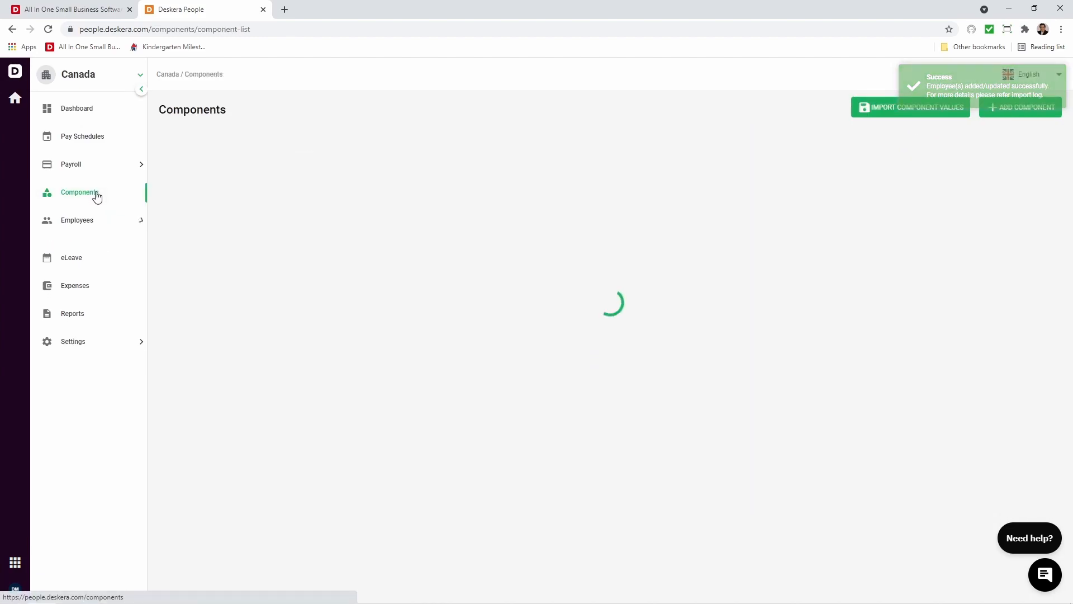
click(1009, 112)
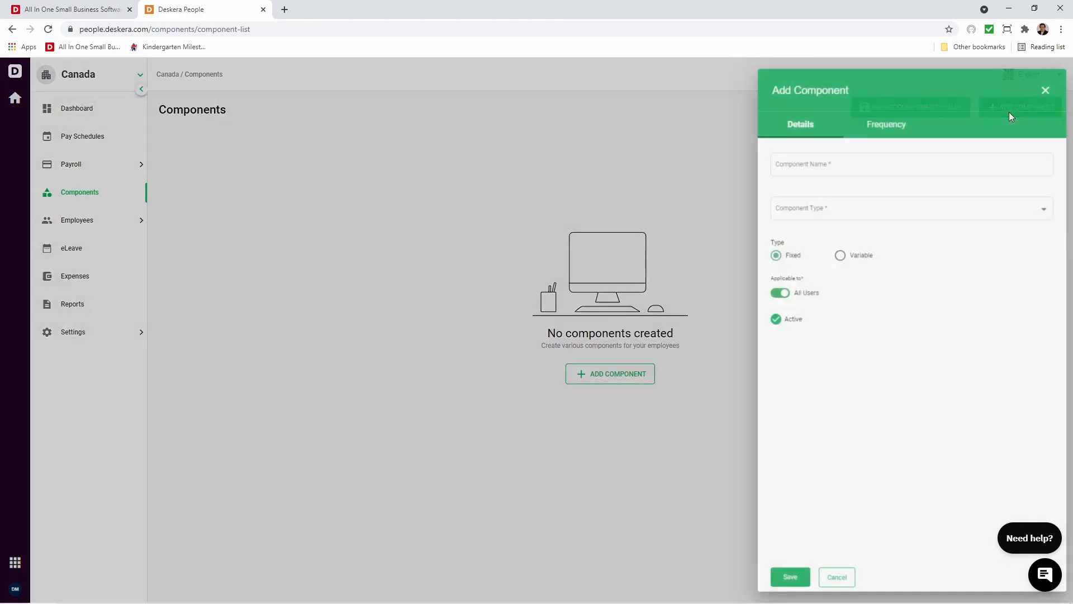
click(888, 157)
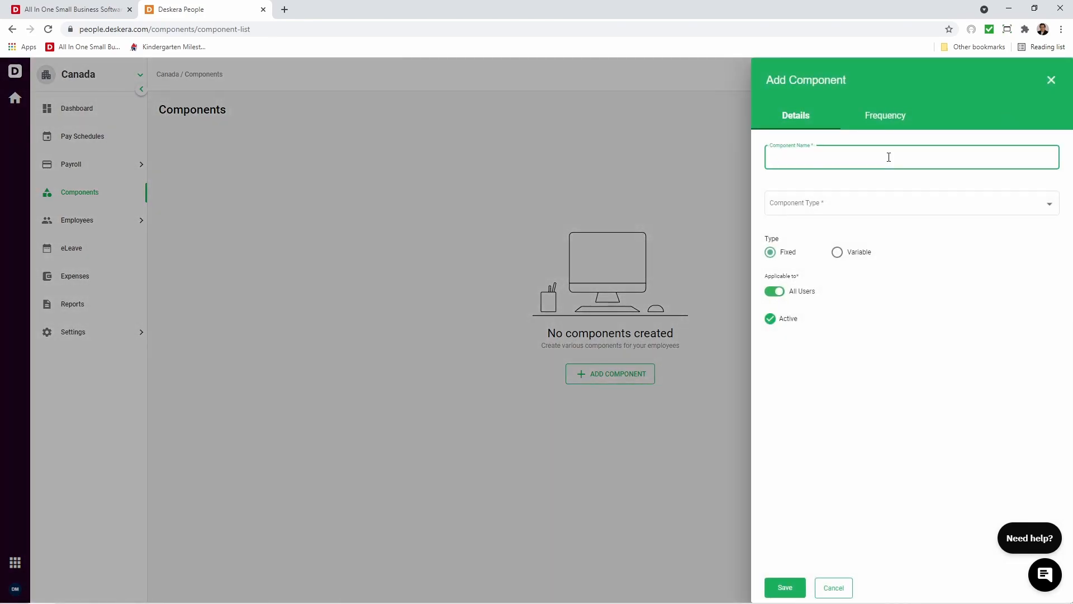
text(Bonus)
click(882, 207)
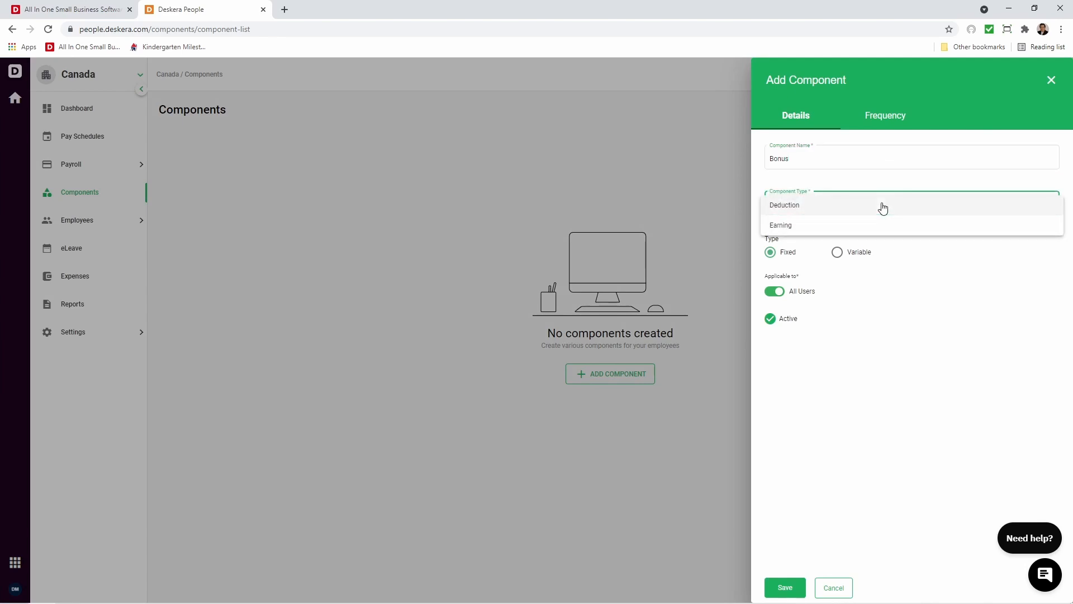
click(876, 223)
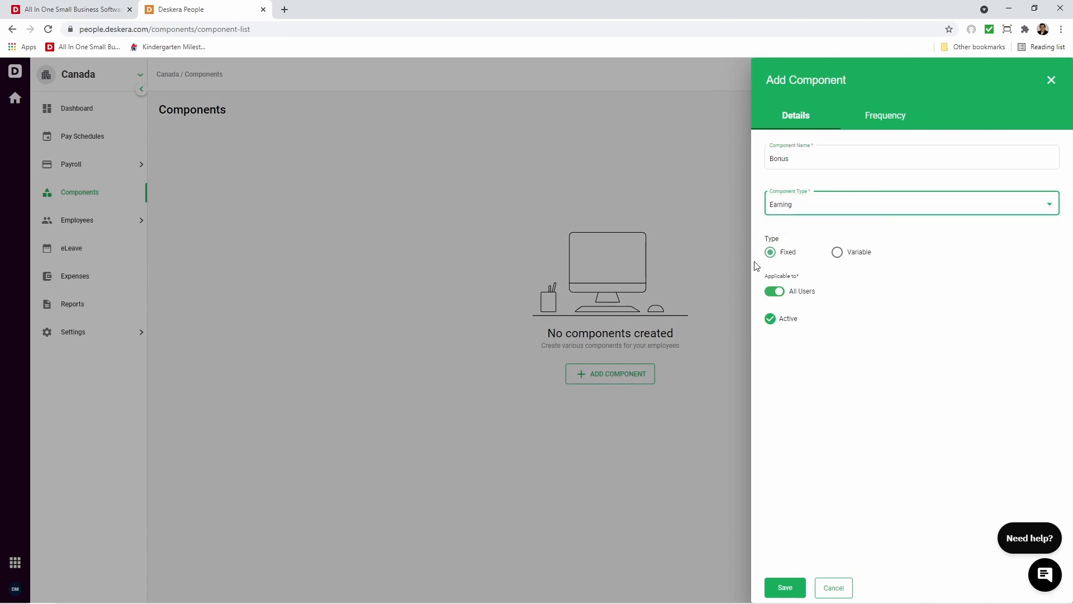
Try the Variable type with an amount based on Percentage of Basic Salary for the Bonus component, and switch back to Fixed.
click(860, 258)
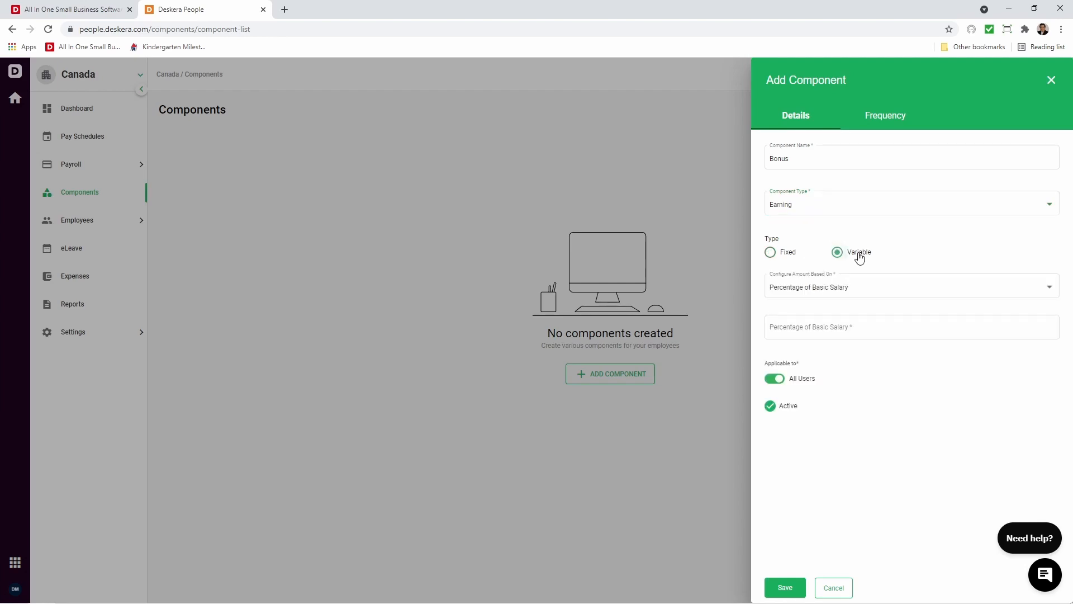
click(815, 302)
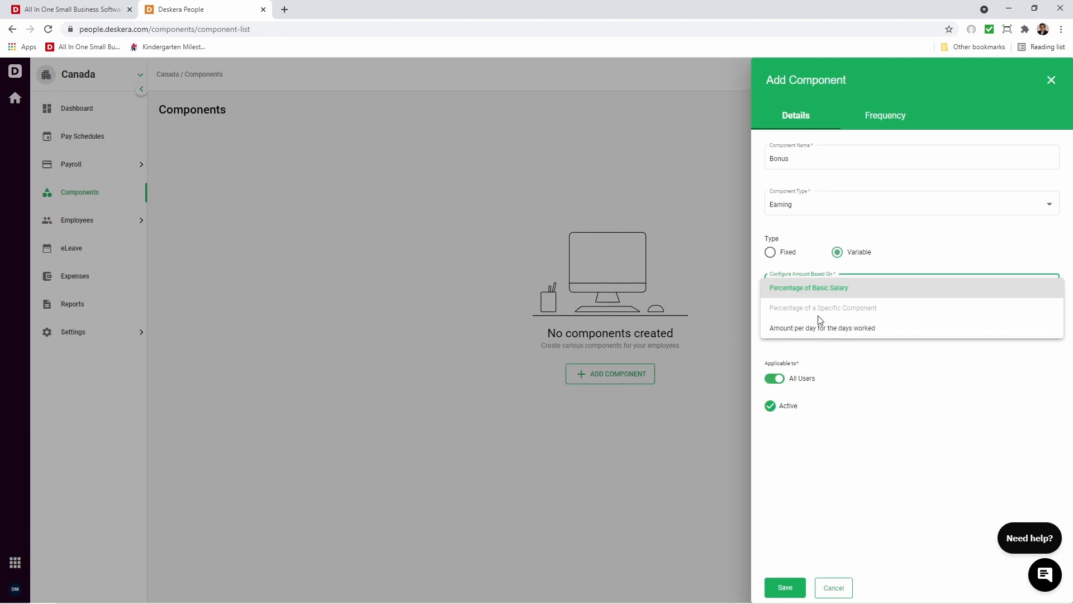
click(897, 375)
click(816, 337)
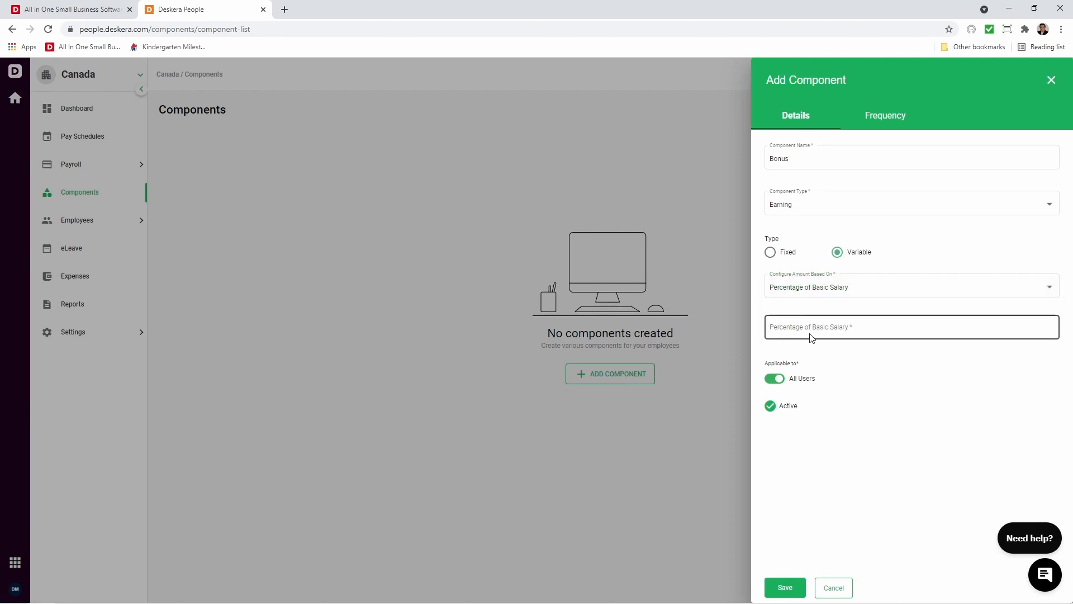
click(771, 252)
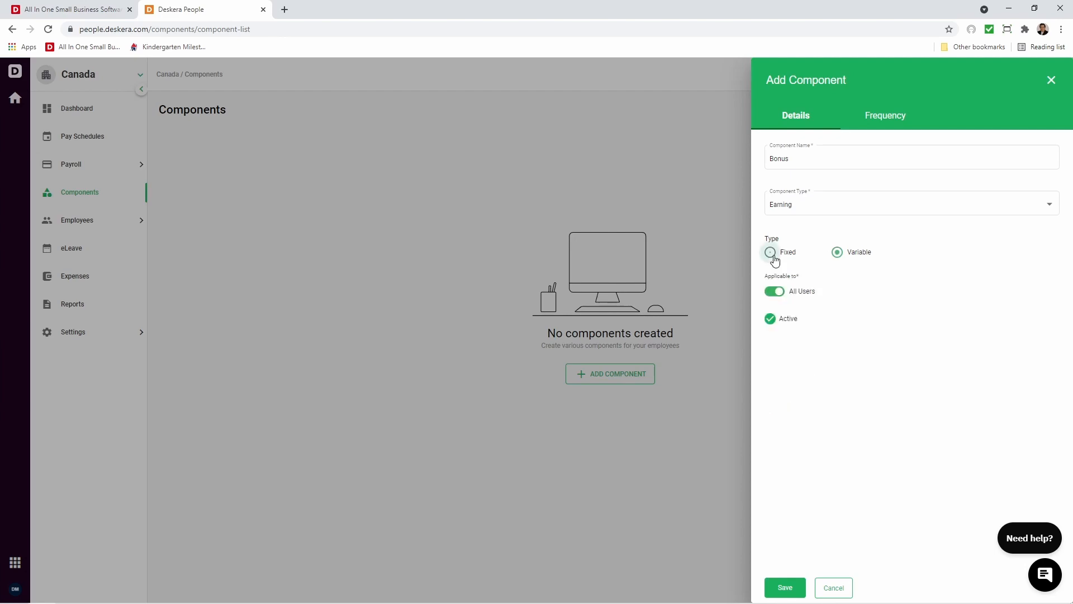
Check the frequency choices for the Bonus component, keep Every Payrun and close the form without saving.
click(868, 118)
click(838, 154)
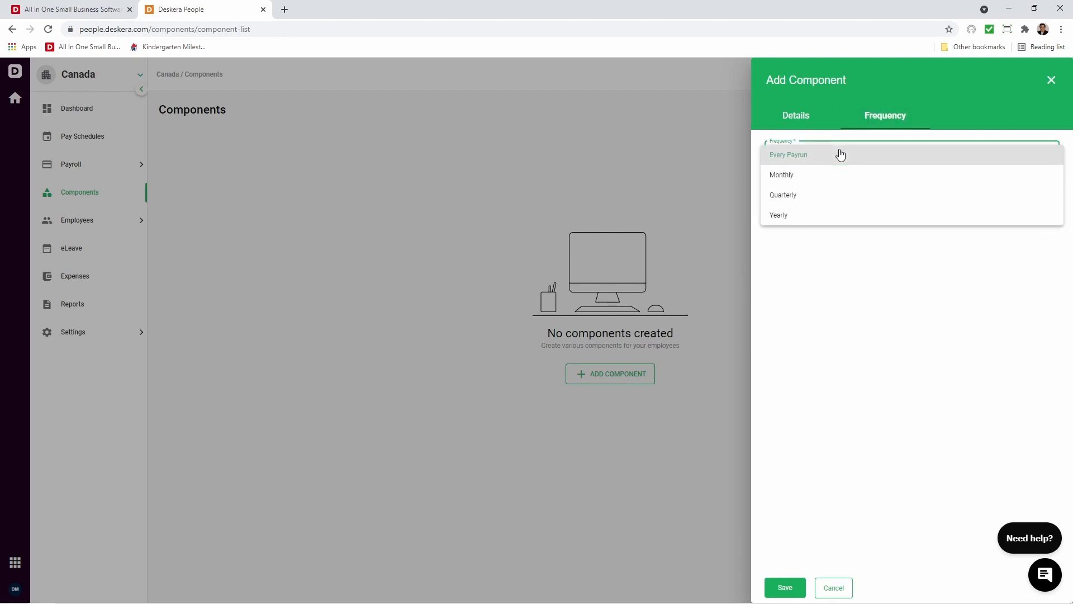
click(851, 320)
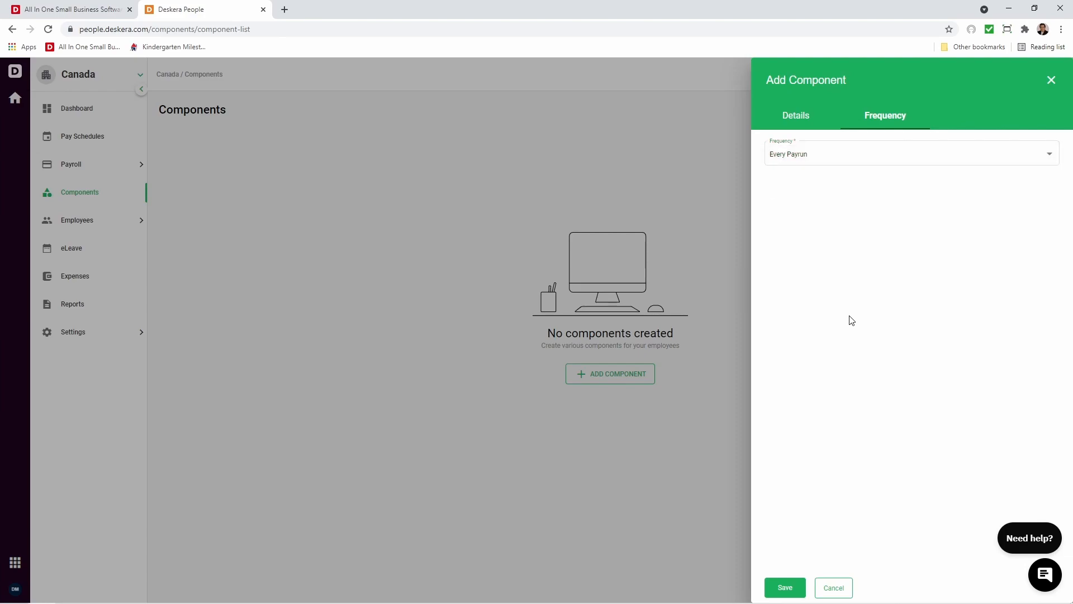
click(1051, 81)
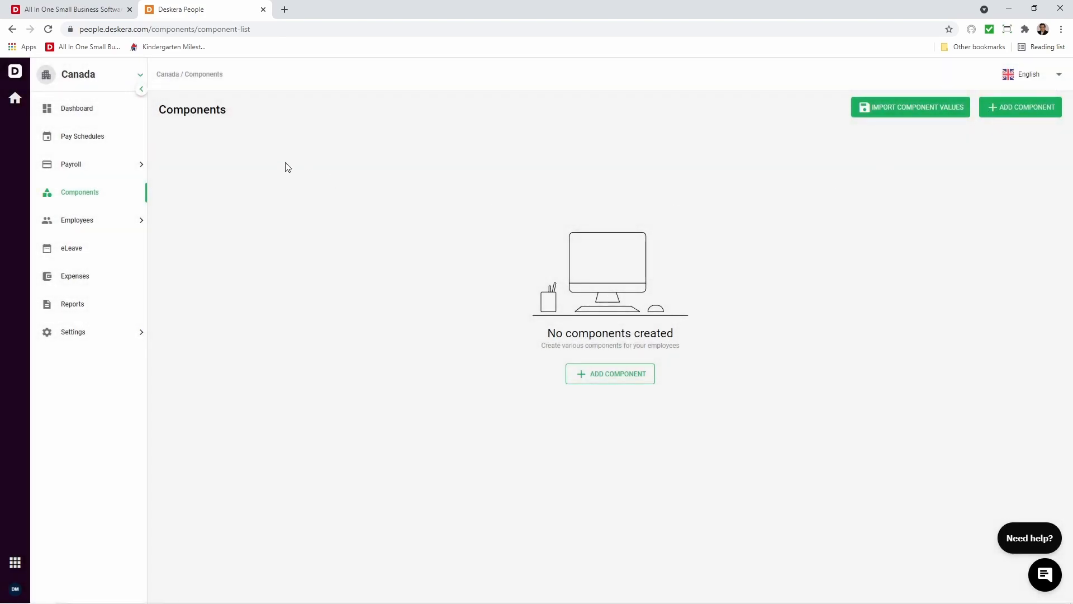
Start a new pay schedule named Weekly with a Weekly pay period.
click(78, 136)
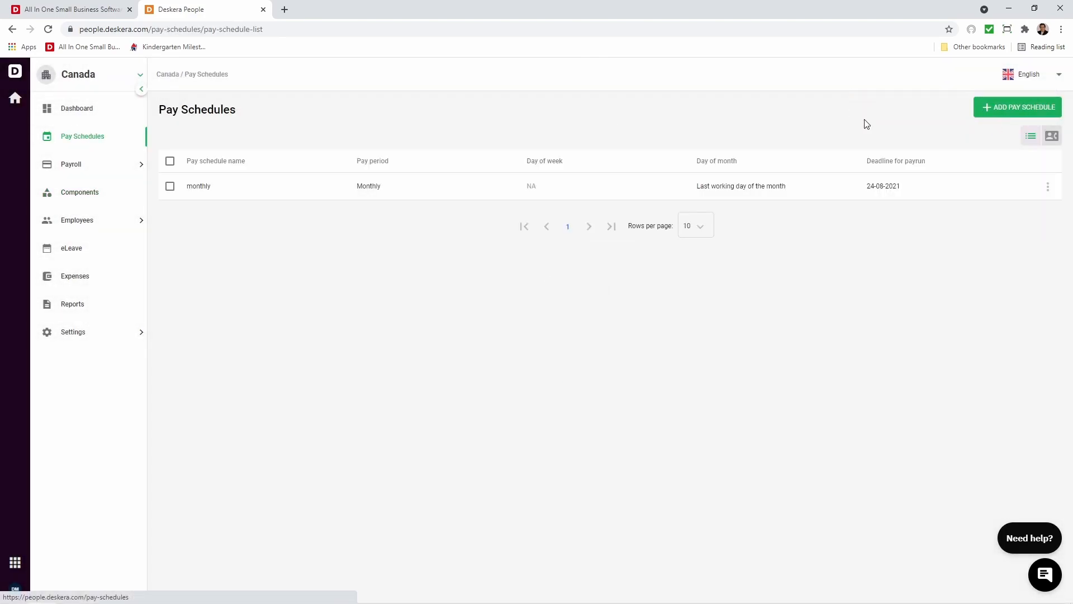
click(1022, 111)
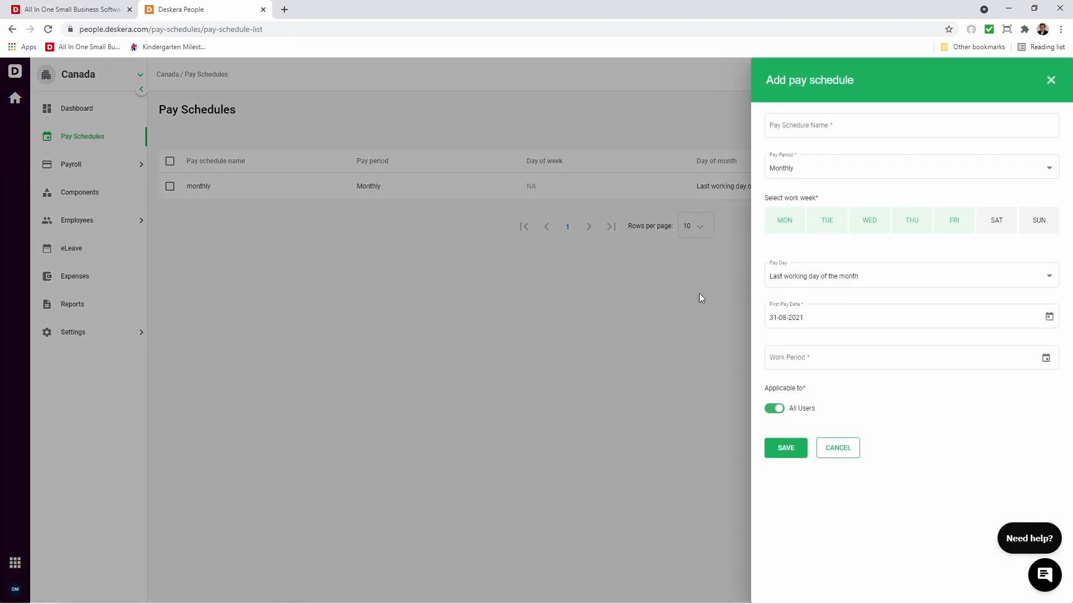
click(819, 126)
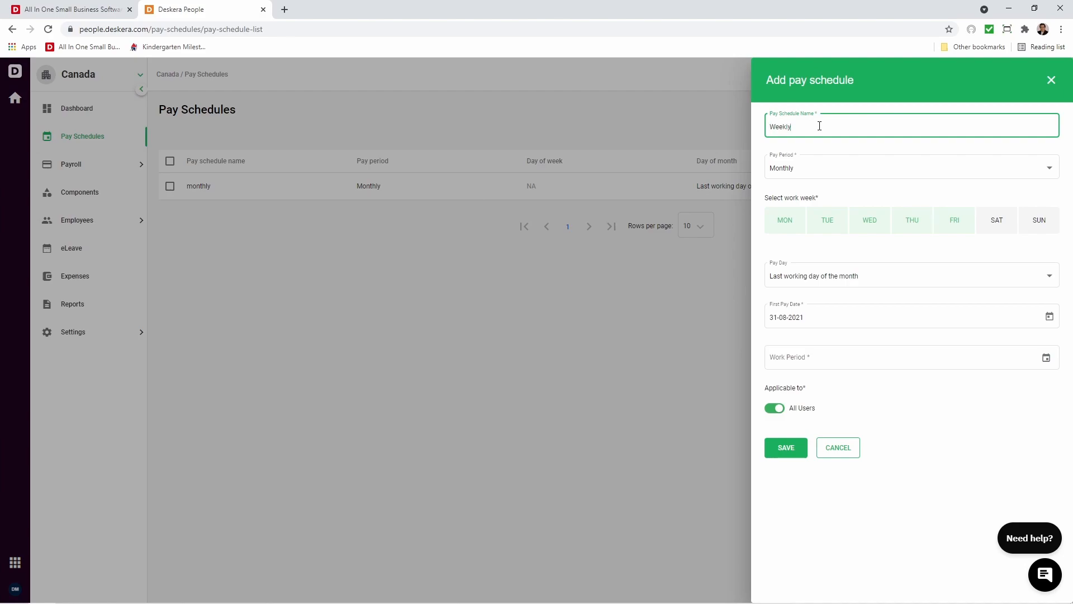
click(821, 167)
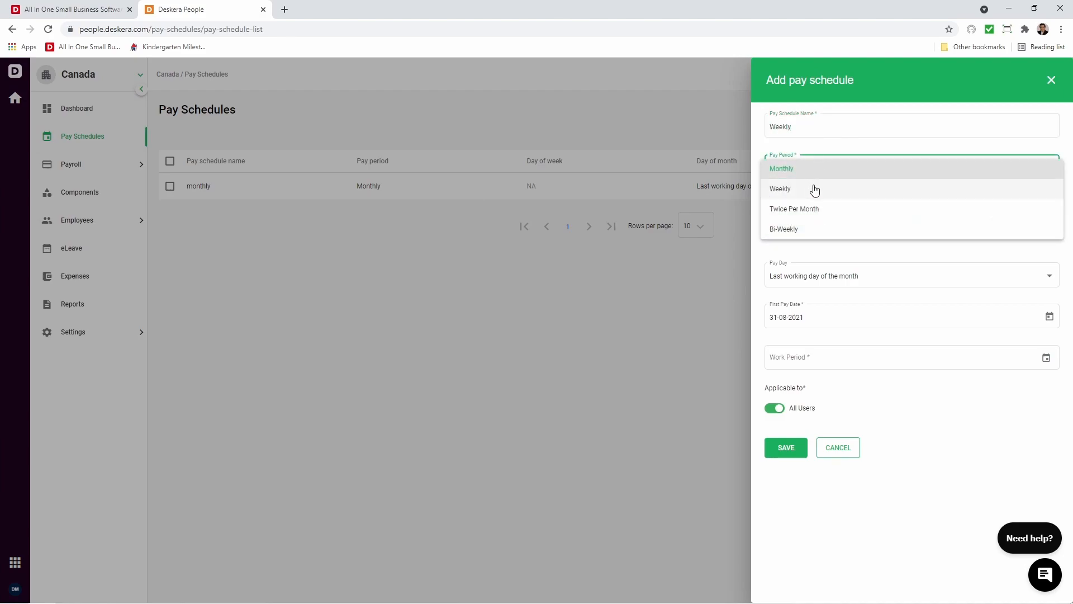
click(814, 186)
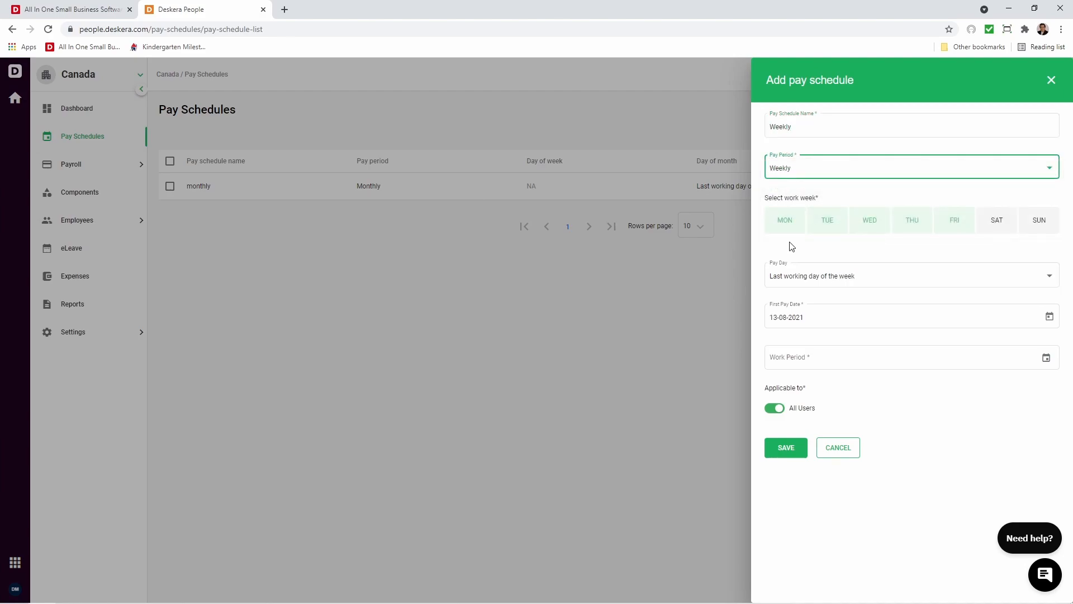
Set the new pay schedule's work week to Monday through Friday and its pay day to Friday.
click(944, 225)
click(885, 232)
click(885, 233)
click(954, 228)
click(912, 276)
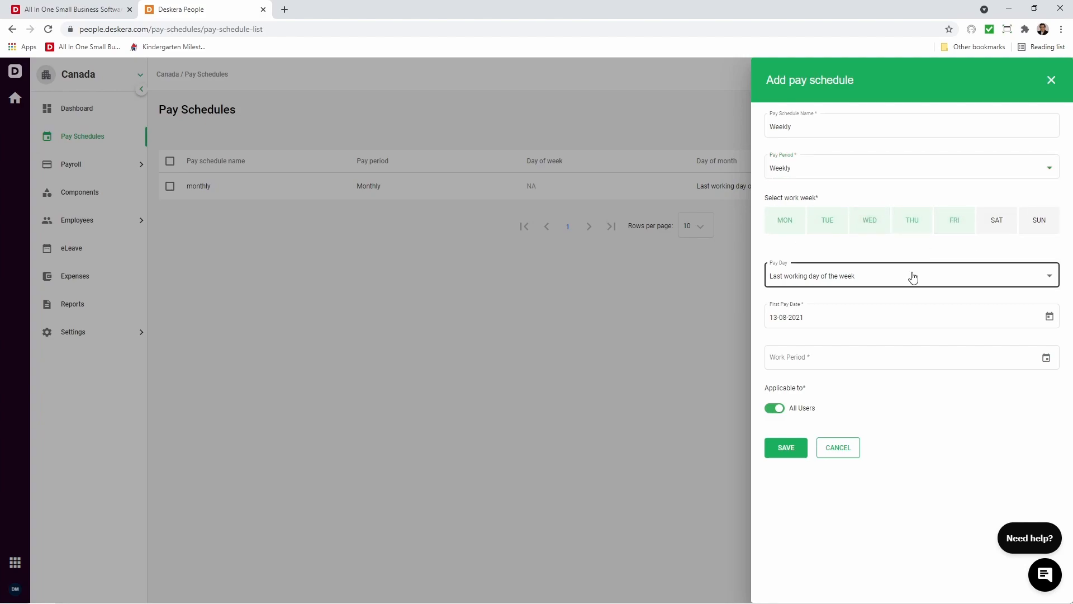
click(867, 375)
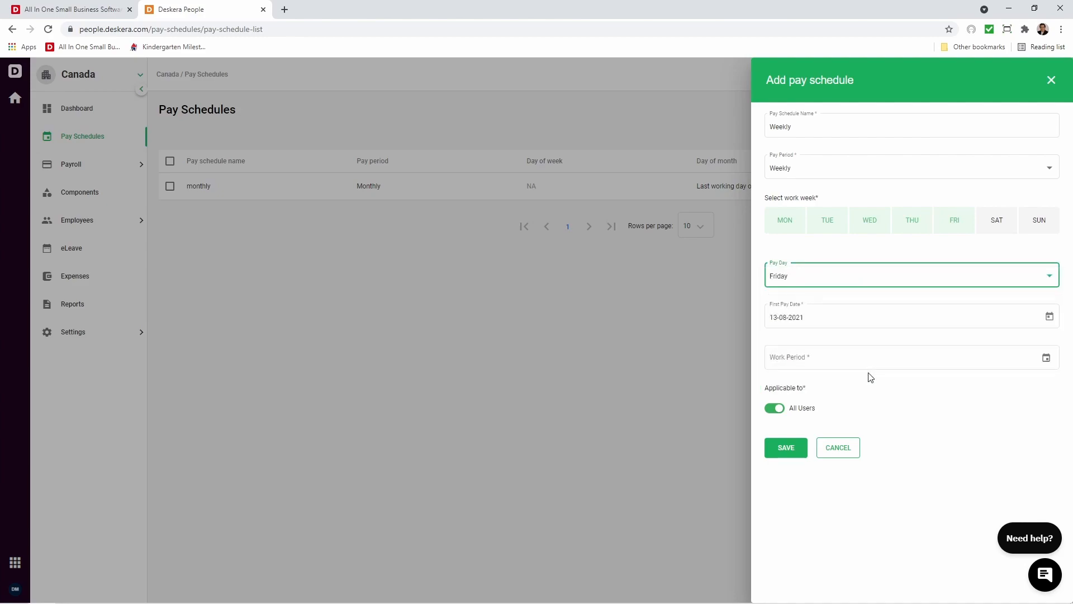
Keep the Weekly schedule's first pay date of 13-08-2021 and set its work period to 09-08-2021 - 13-08-2021.
click(1049, 316)
click(892, 444)
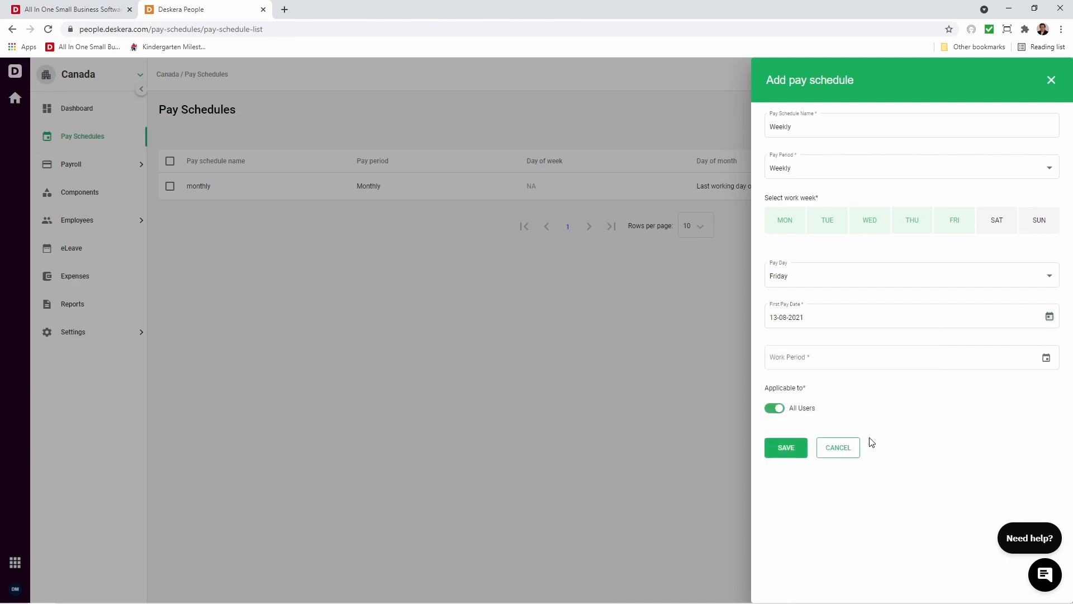
click(1046, 358)
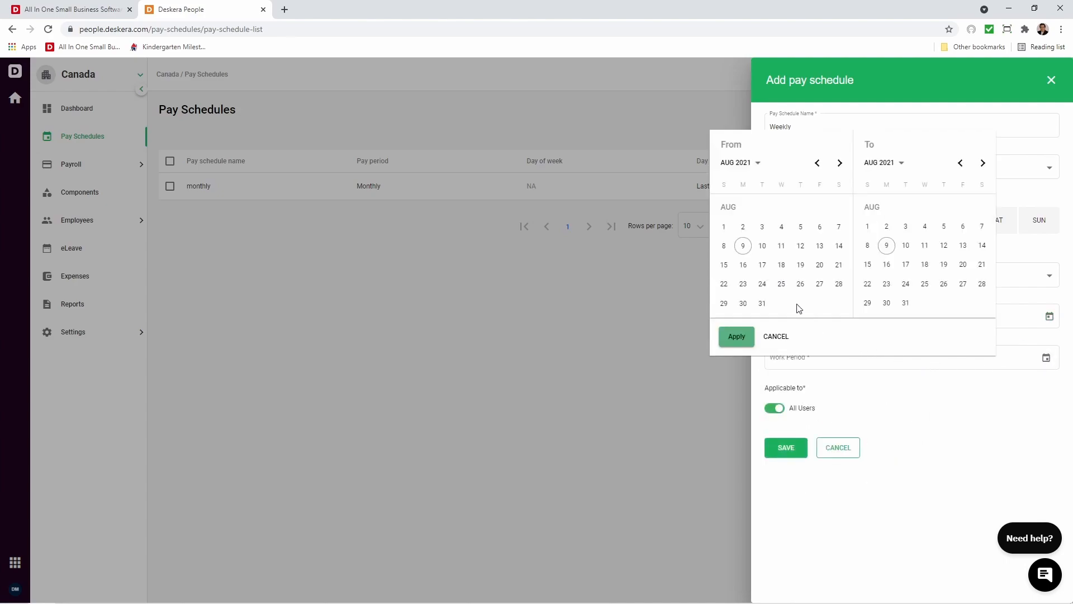
click(743, 245)
click(962, 246)
click(729, 338)
Keep the Weekly pay schedule applicable to all users and save it.
click(771, 408)
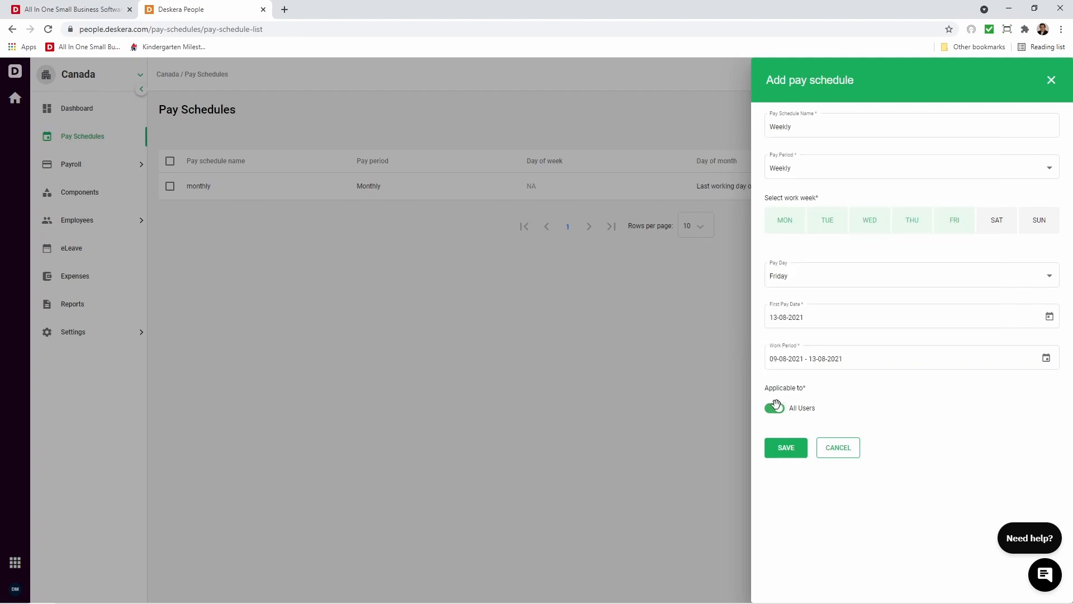
click(778, 408)
click(796, 449)
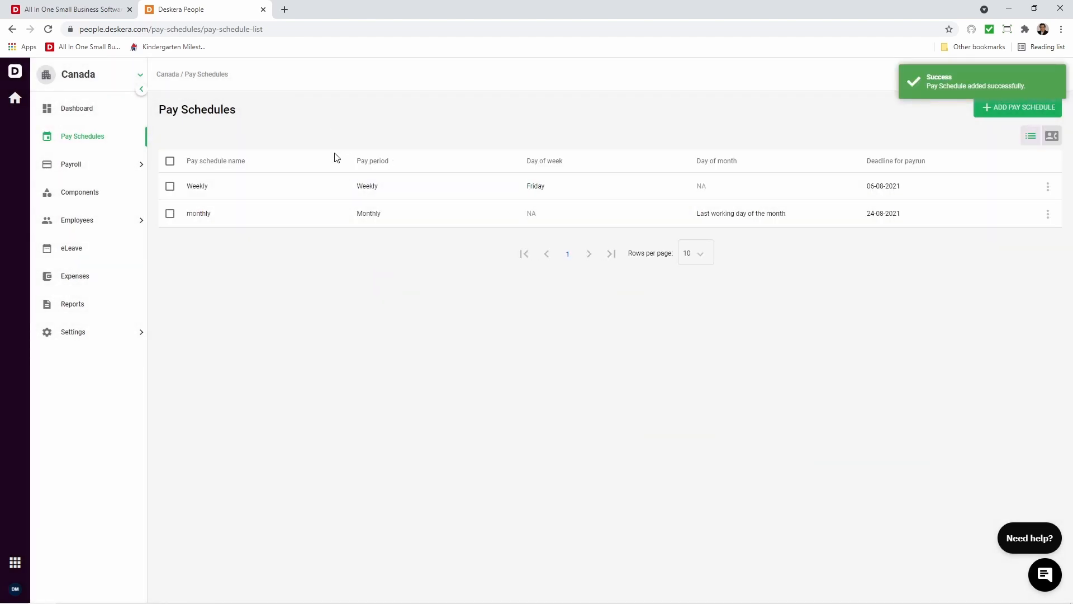
Start a new payrun based on the monthly pay schedule, keeping the Monthly pay period.
click(87, 163)
click(104, 199)
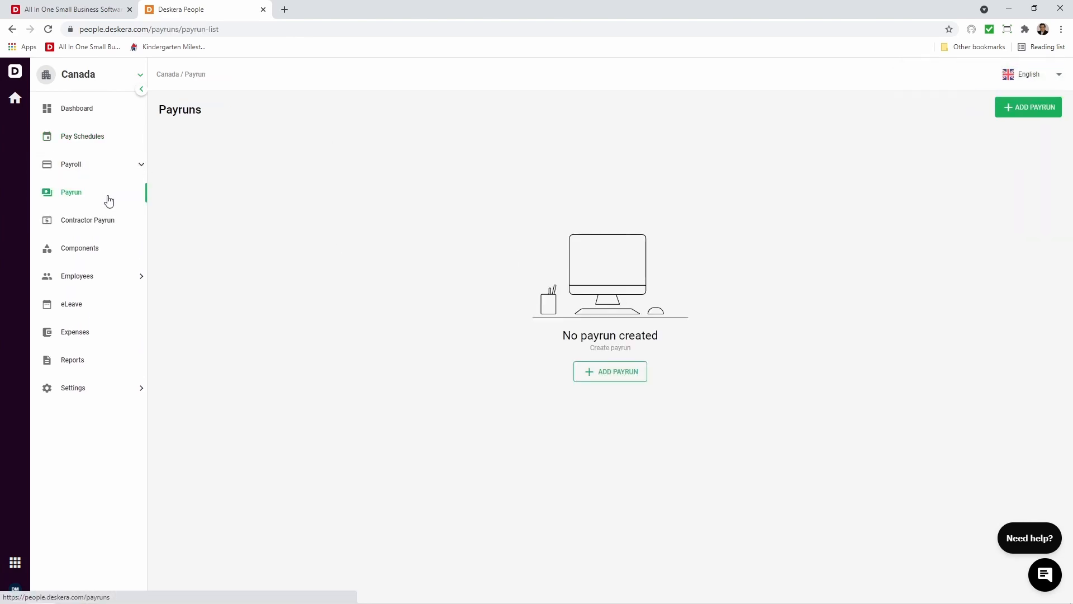
click(1018, 105)
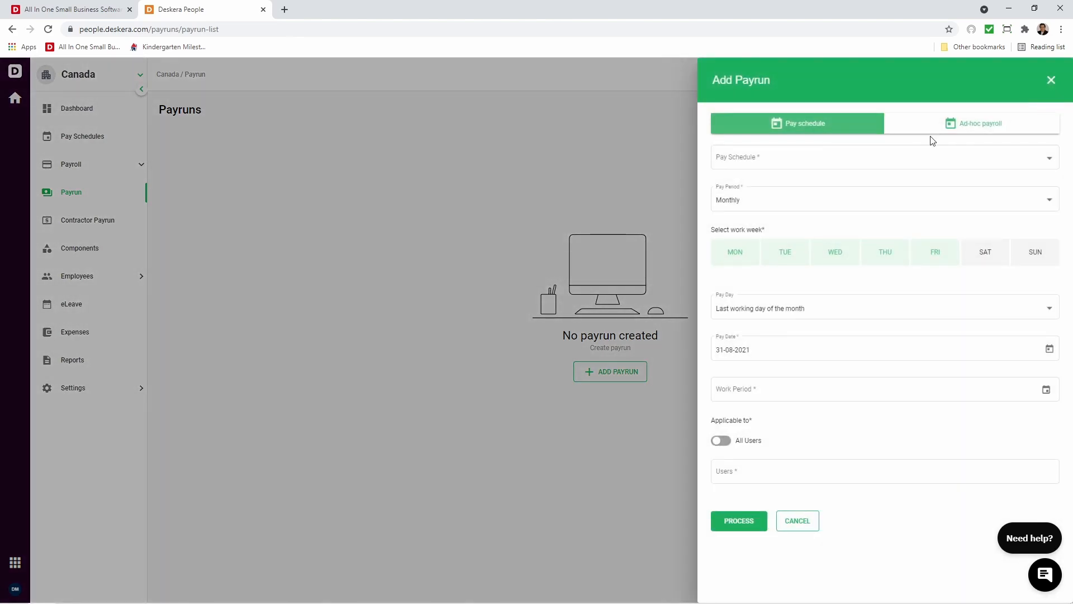
click(783, 164)
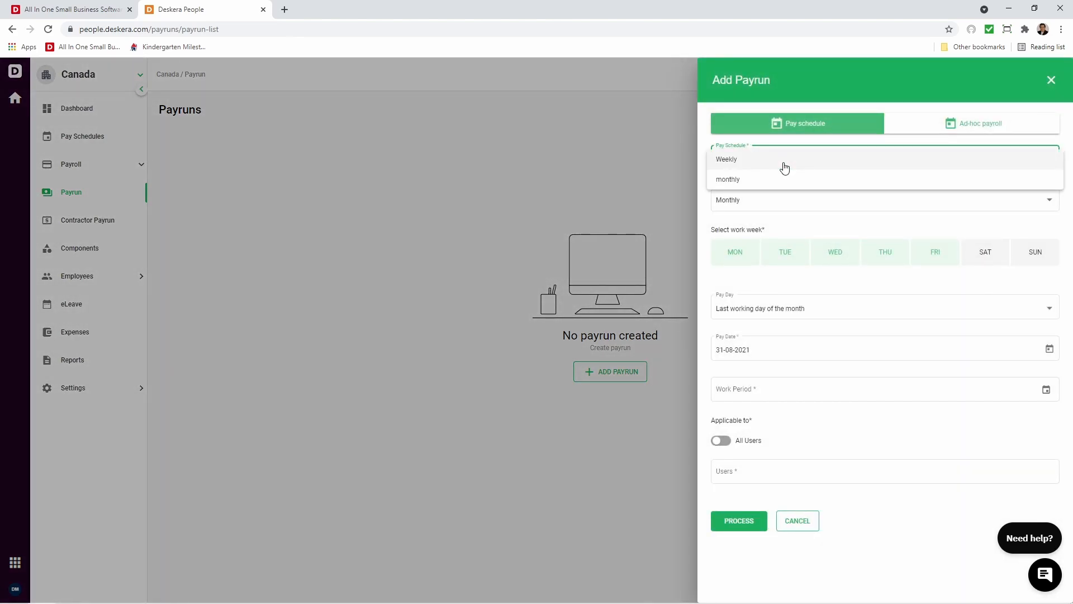
click(777, 179)
click(773, 204)
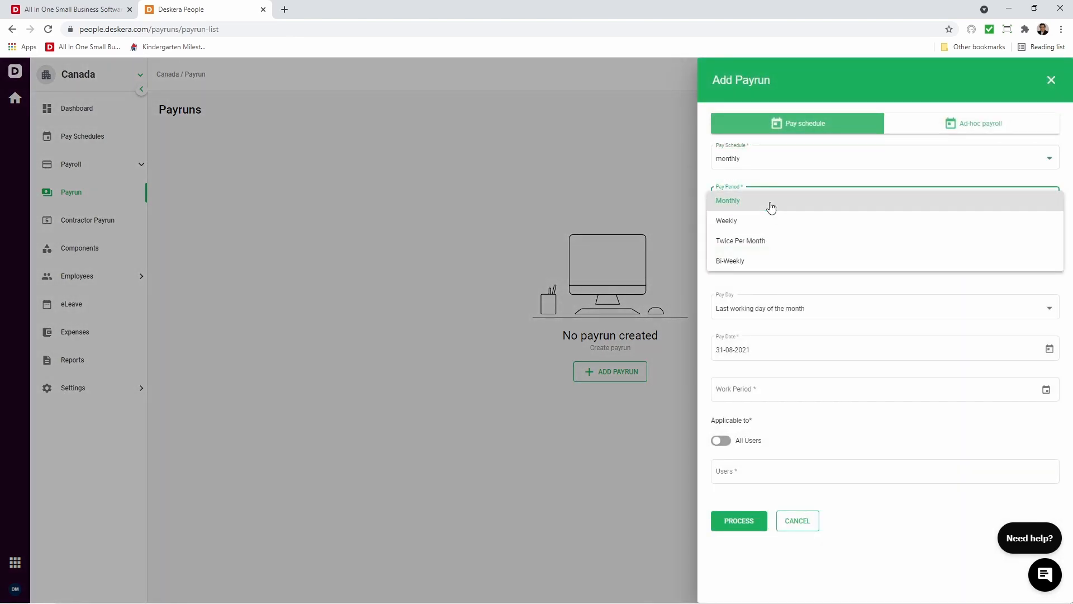
click(760, 208)
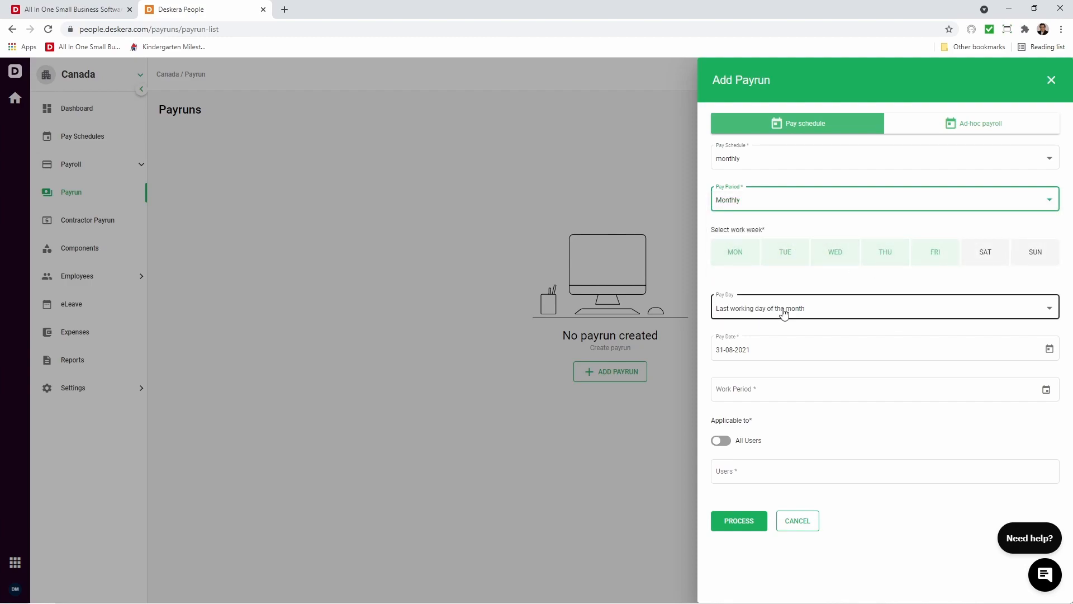
Keep the payrun's pay date of 31-08-2021 and set its work period to 01-08-2021 - 31-08-2021.
click(1056, 354)
click(1050, 350)
click(944, 387)
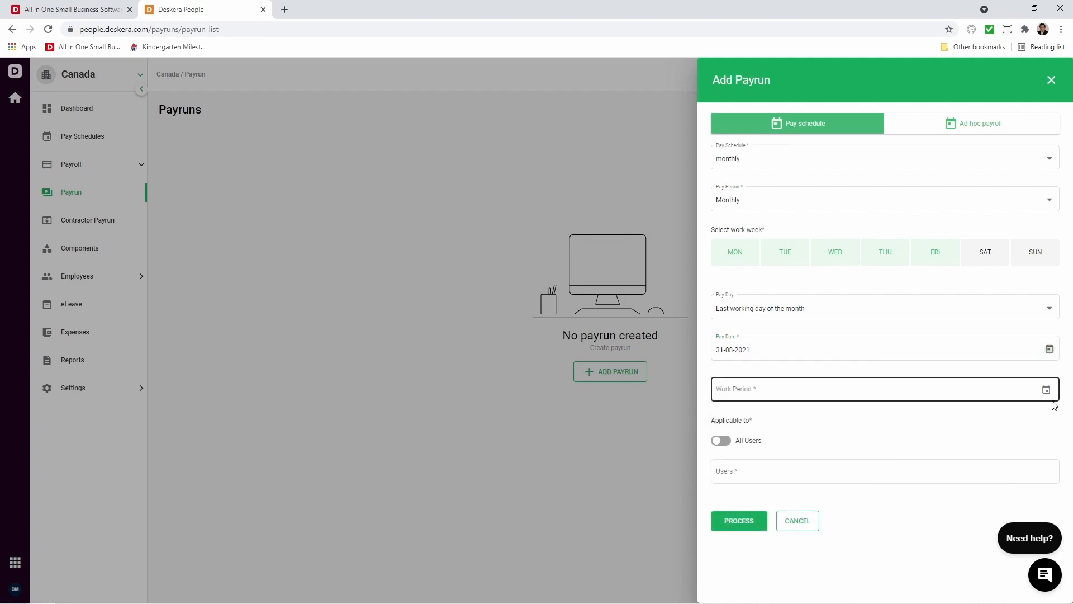
click(1046, 390)
click(697, 259)
click(878, 335)
click(710, 369)
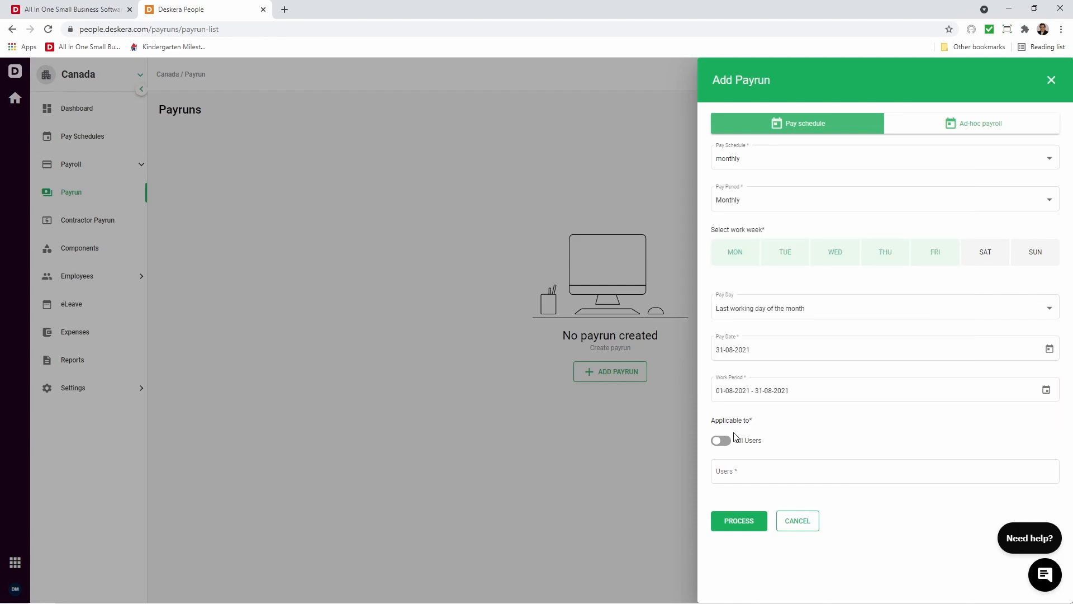
Apply the monthly payrun to all users and submit it for processing.
click(728, 441)
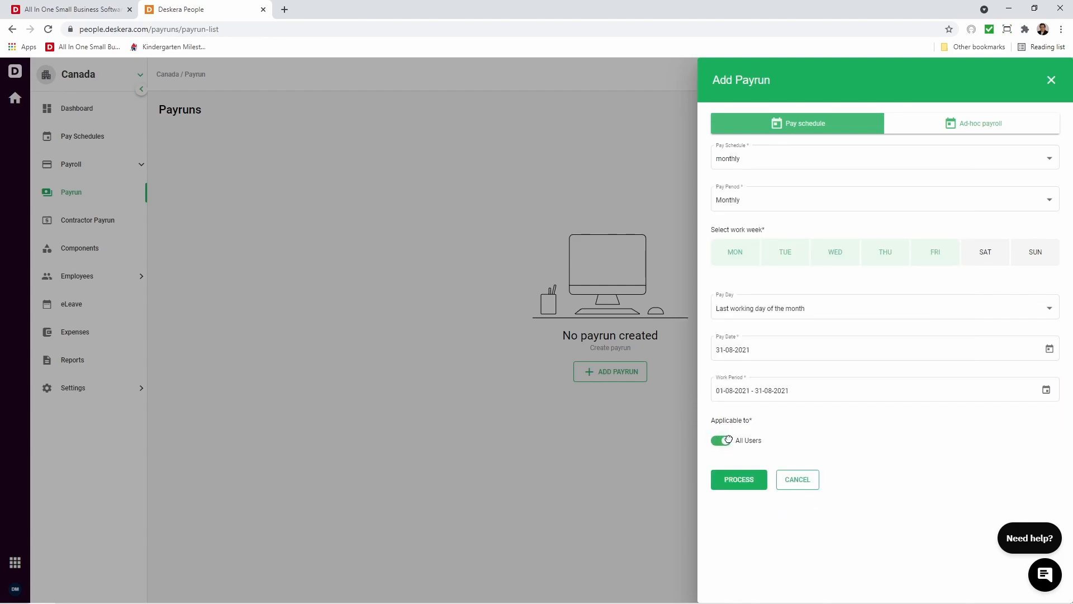
click(726, 441)
click(729, 464)
click(720, 441)
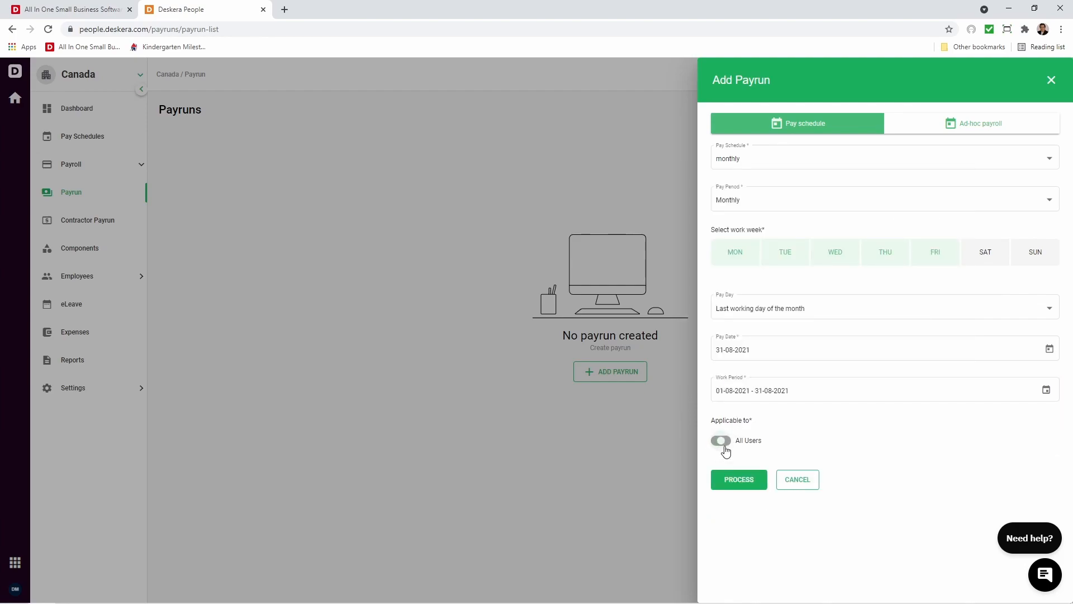
click(742, 481)
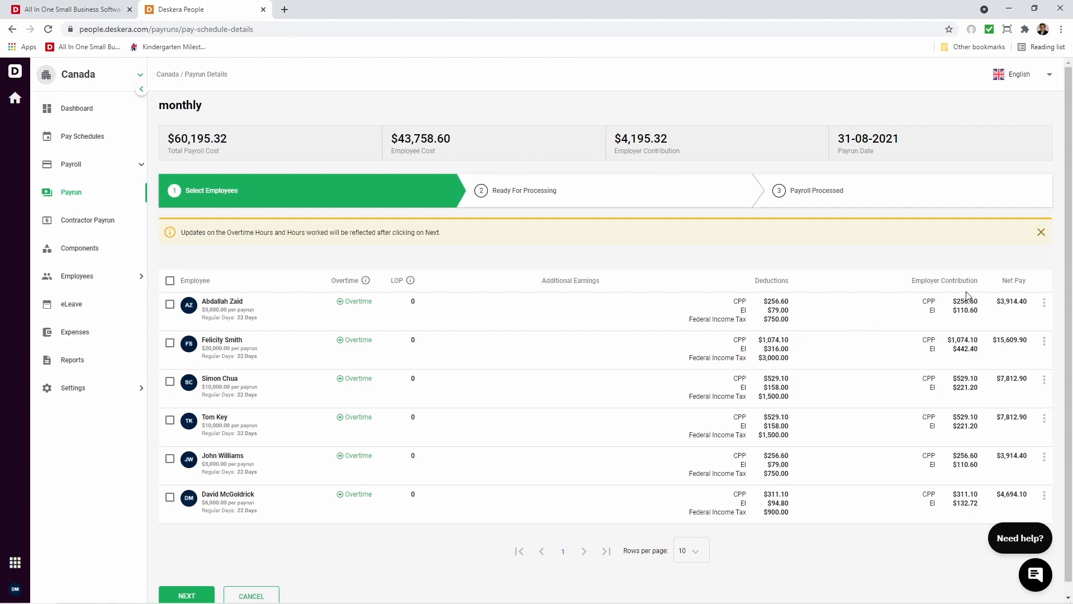
Advance the monthly payrun past employee selection without changing any employee row, and process its payroll.
click(1045, 305)
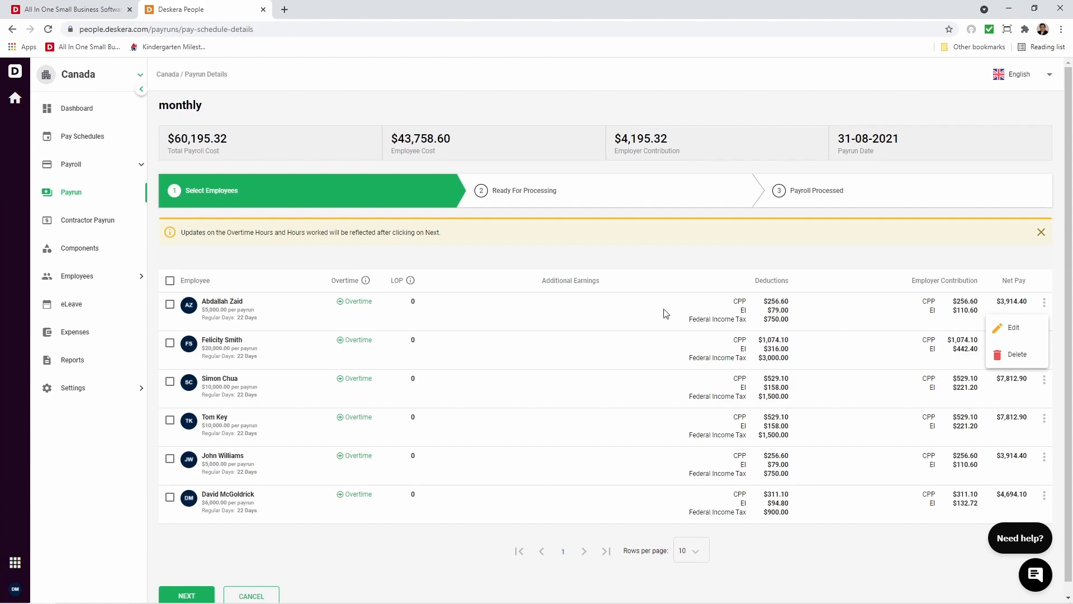
click(283, 409)
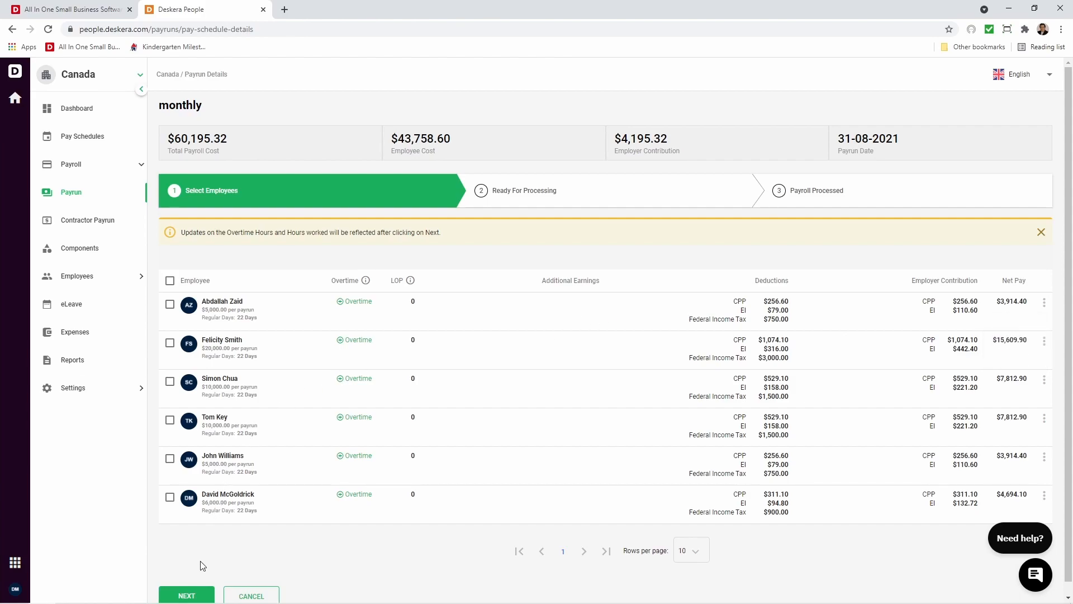
click(190, 594)
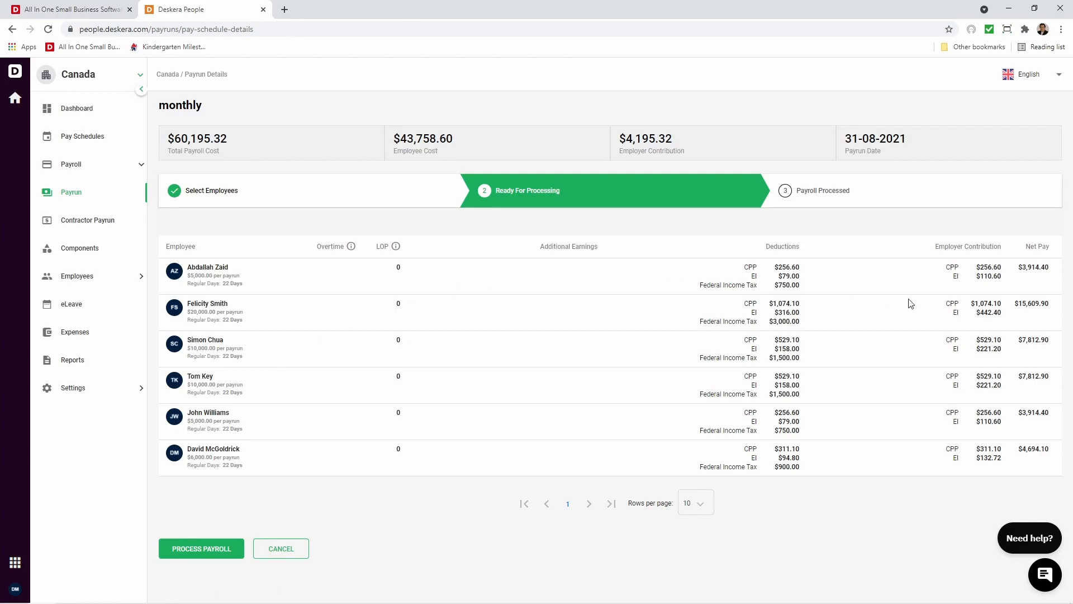
click(207, 553)
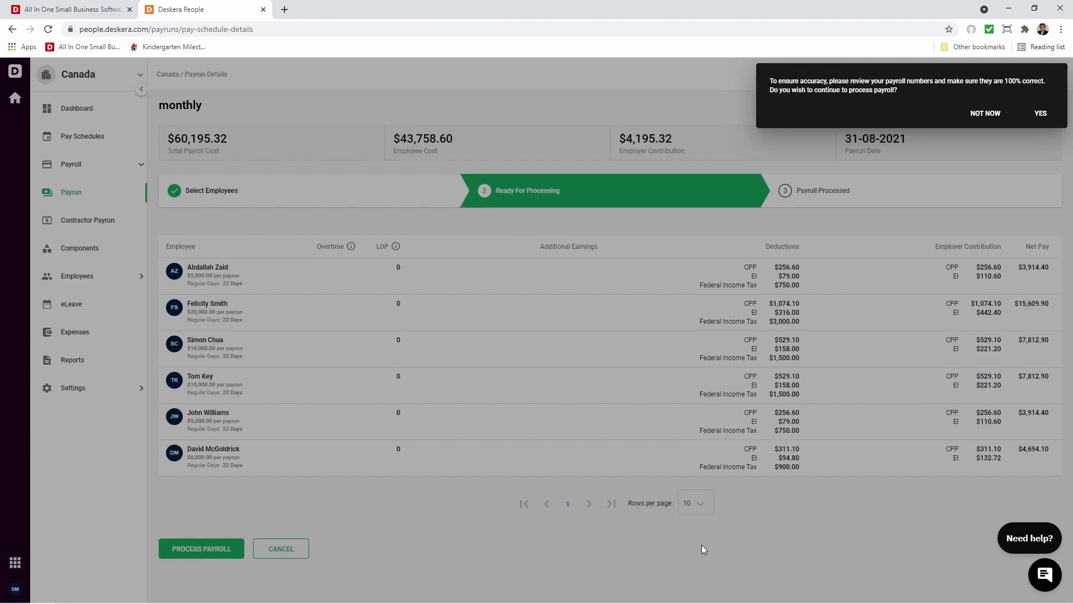
click(1042, 112)
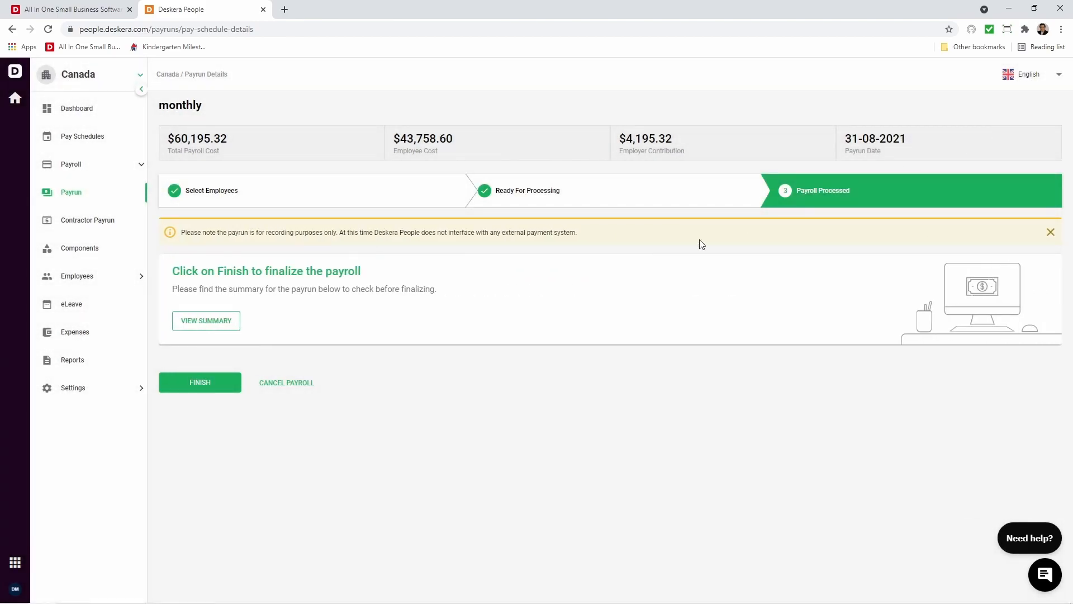
Check the payment summary of the monthly payrun and finalize the payroll.
click(223, 316)
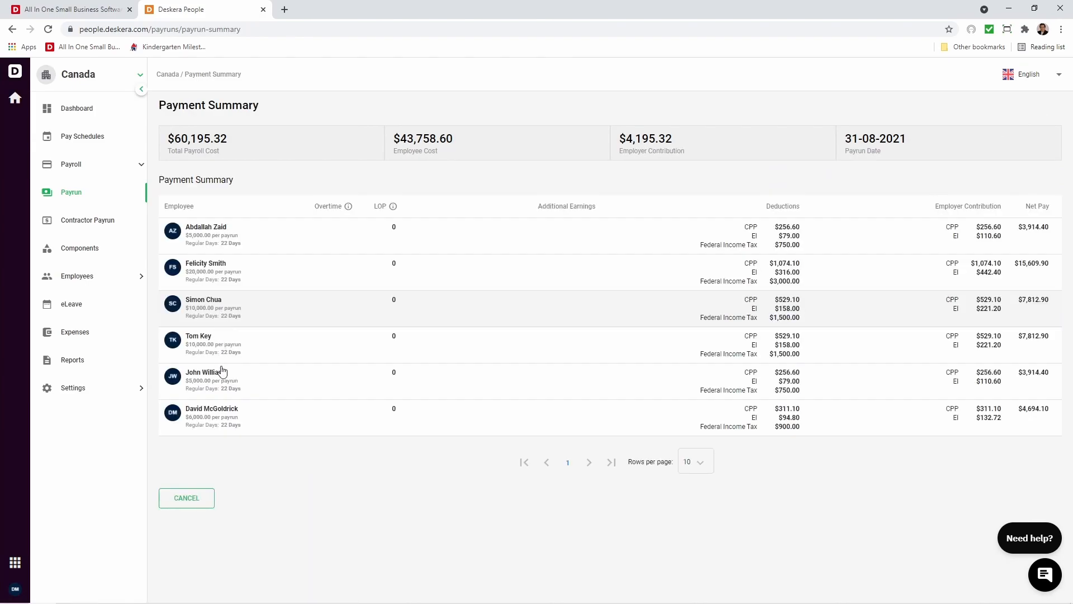
click(192, 508)
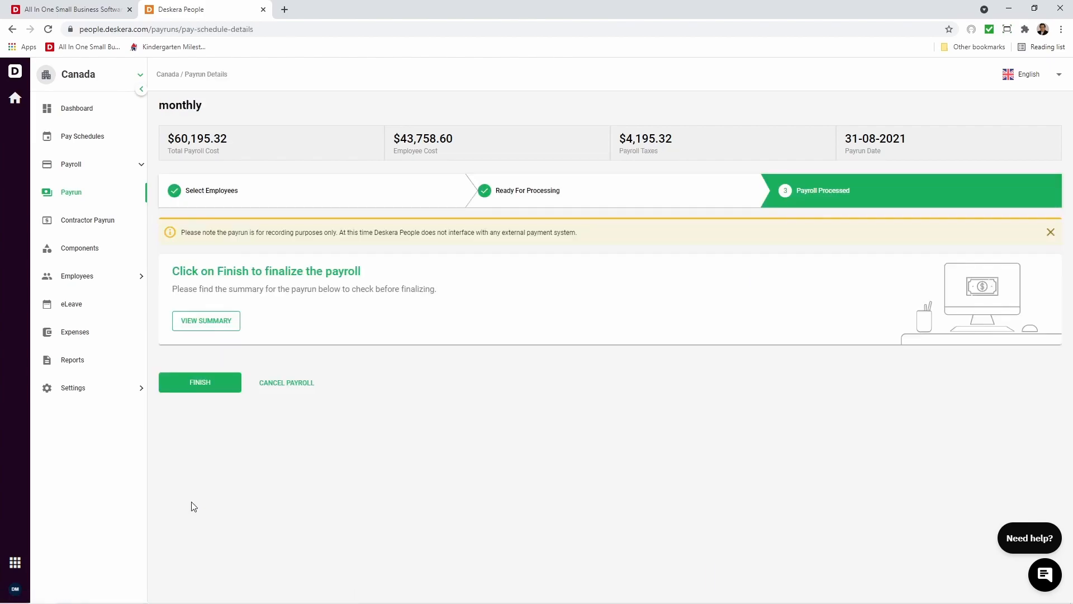
click(191, 386)
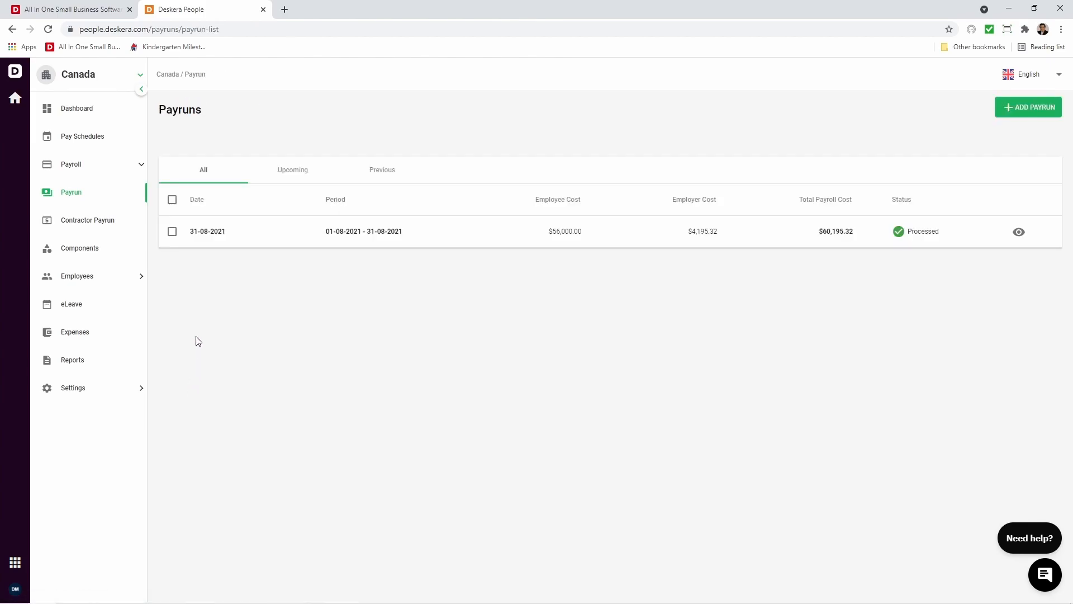
View the processed payrun's payment summary and download the Sales Head employee's paystub dated 31-08-2021.
click(1020, 233)
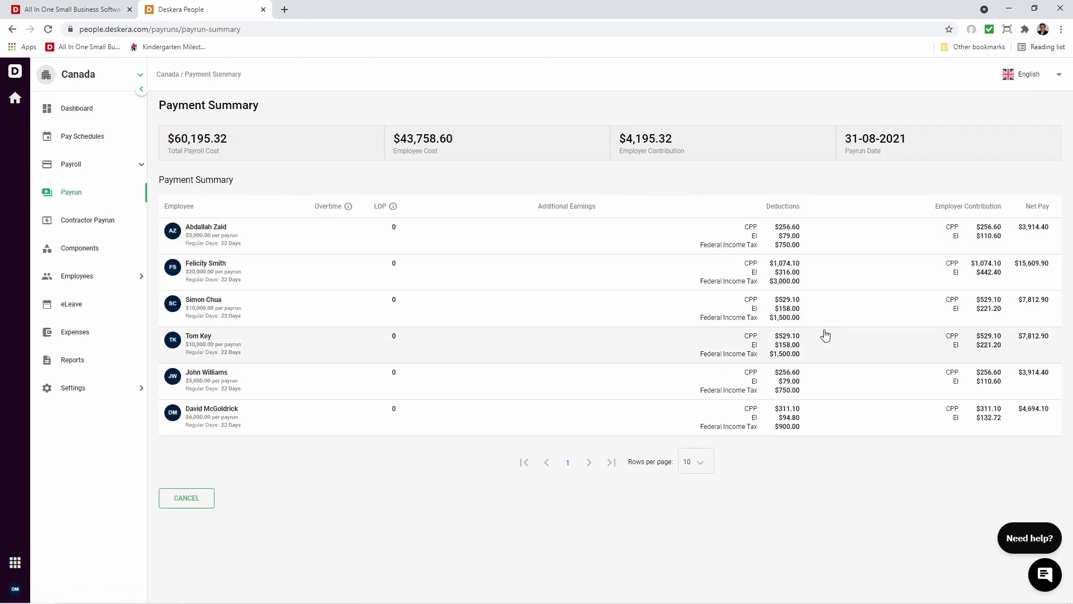
click(119, 280)
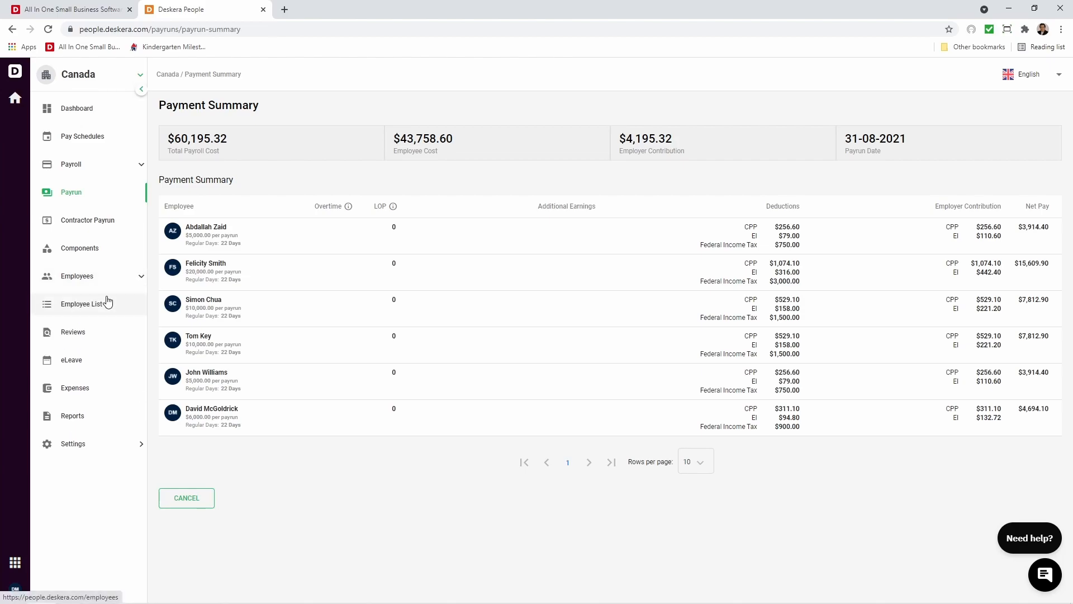
click(108, 302)
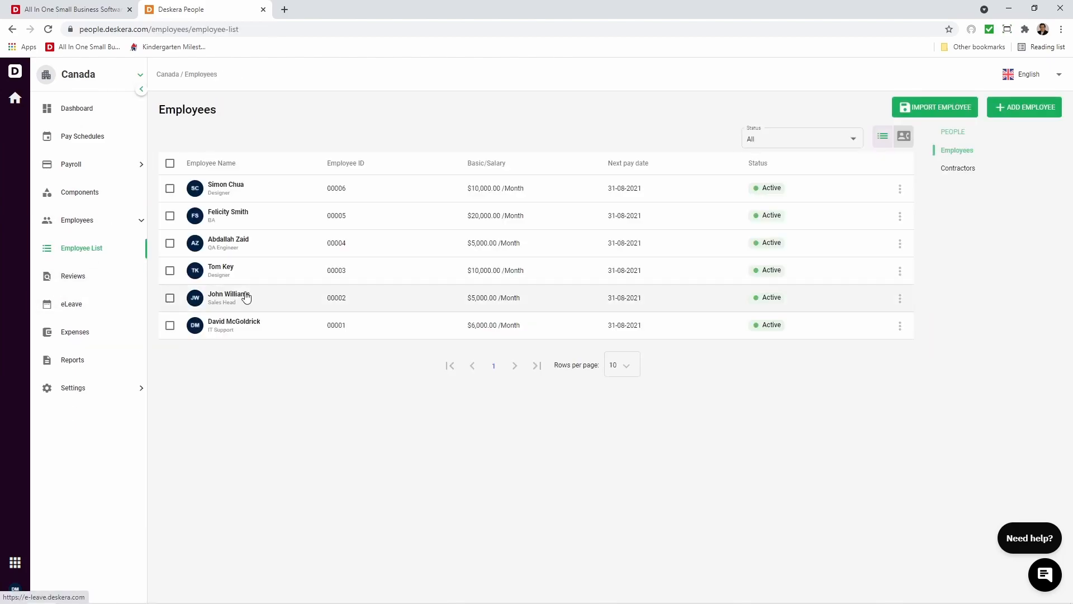
click(290, 296)
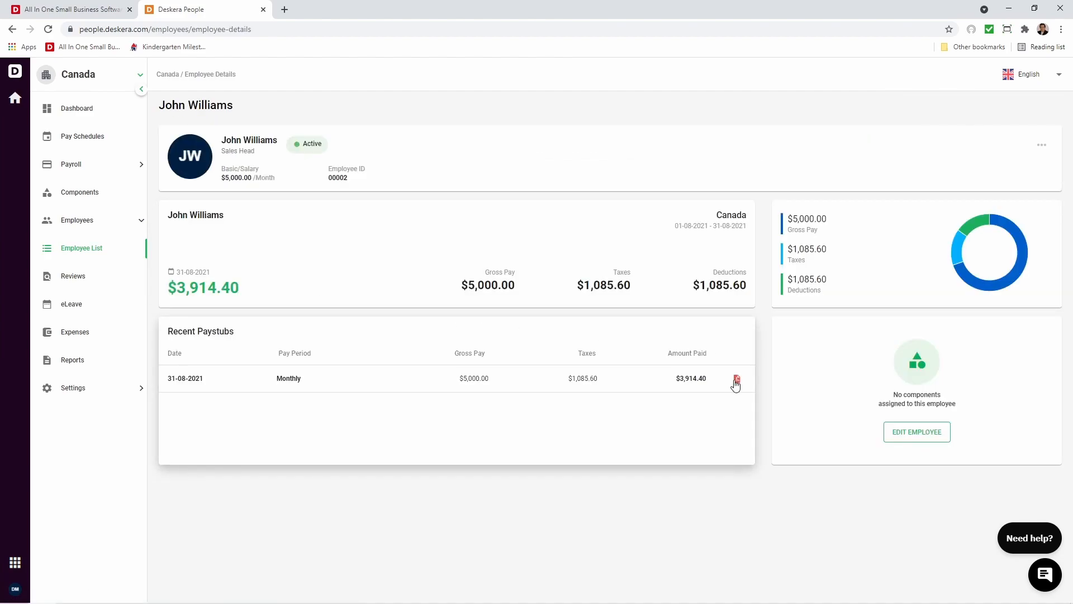
click(737, 380)
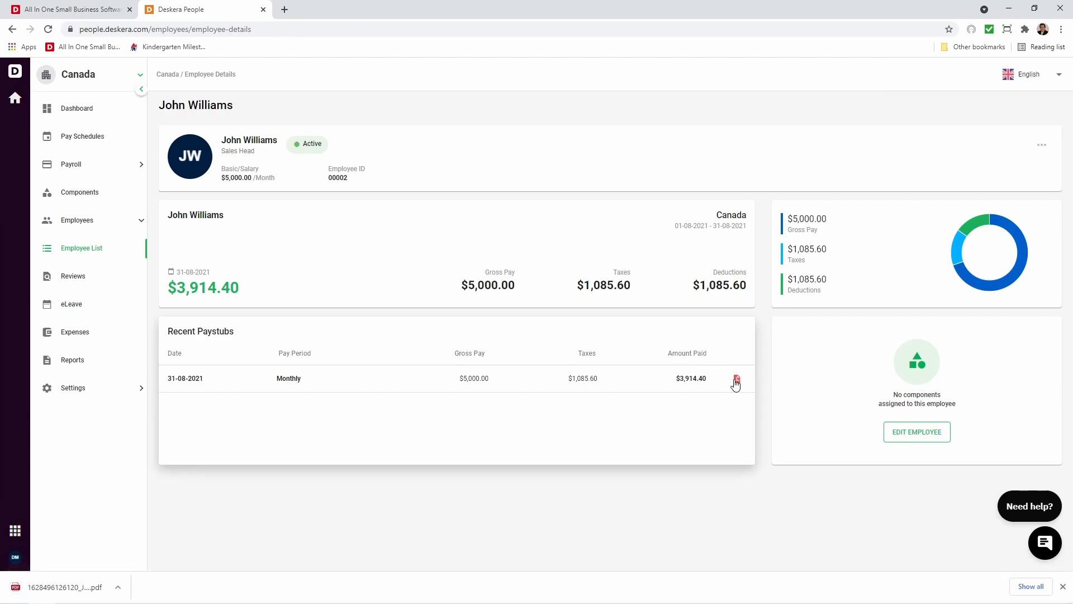
Open the downloaded paystub PDF and look through the employee's earning statement.
click(61, 584)
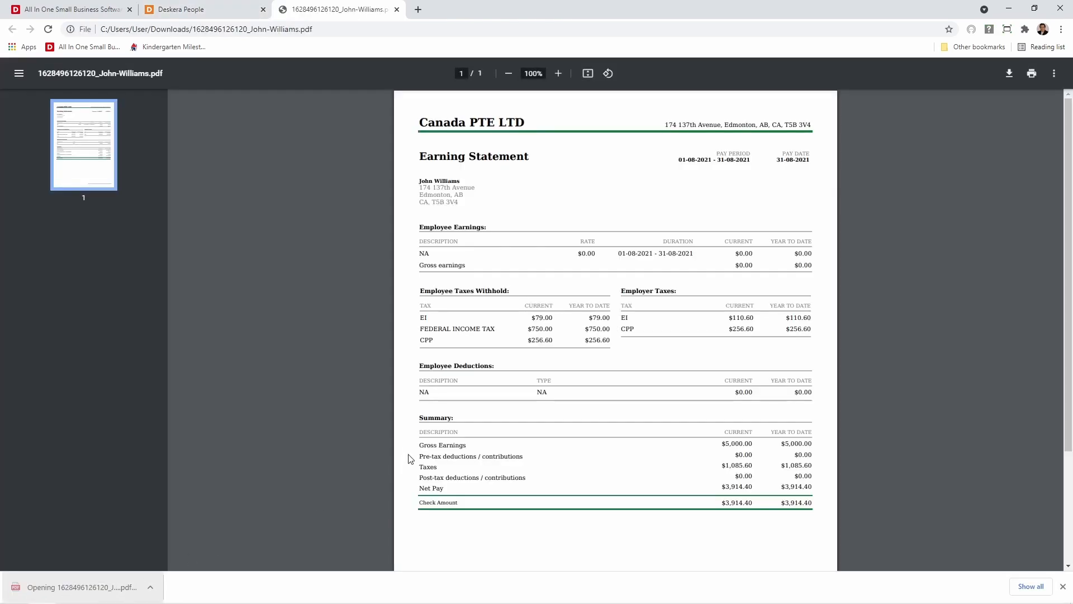
scroll(529, 335, down, 3)
scroll(532, 335, up, 3)
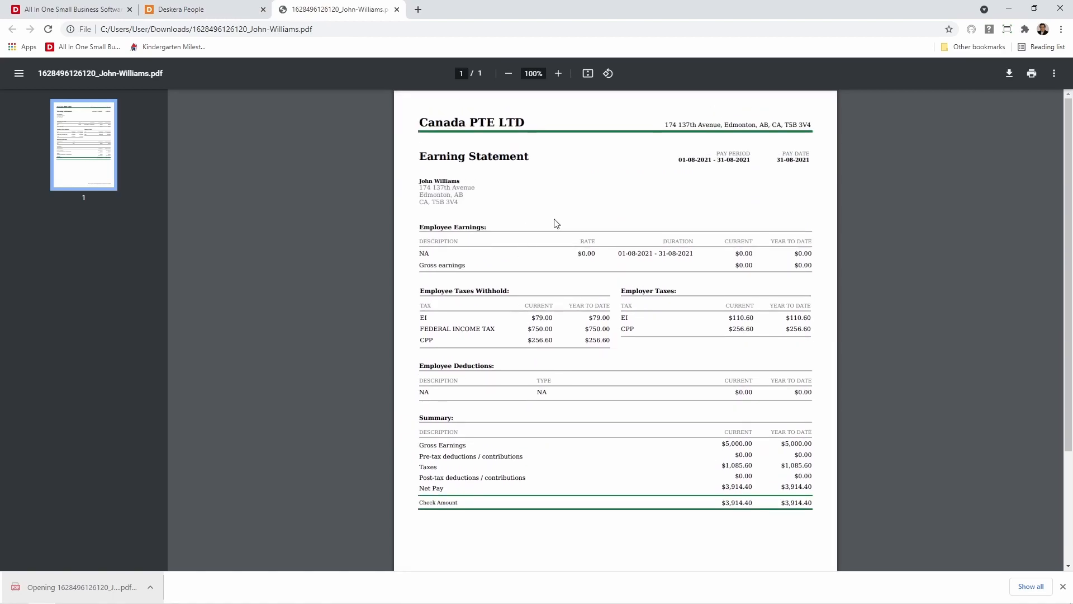